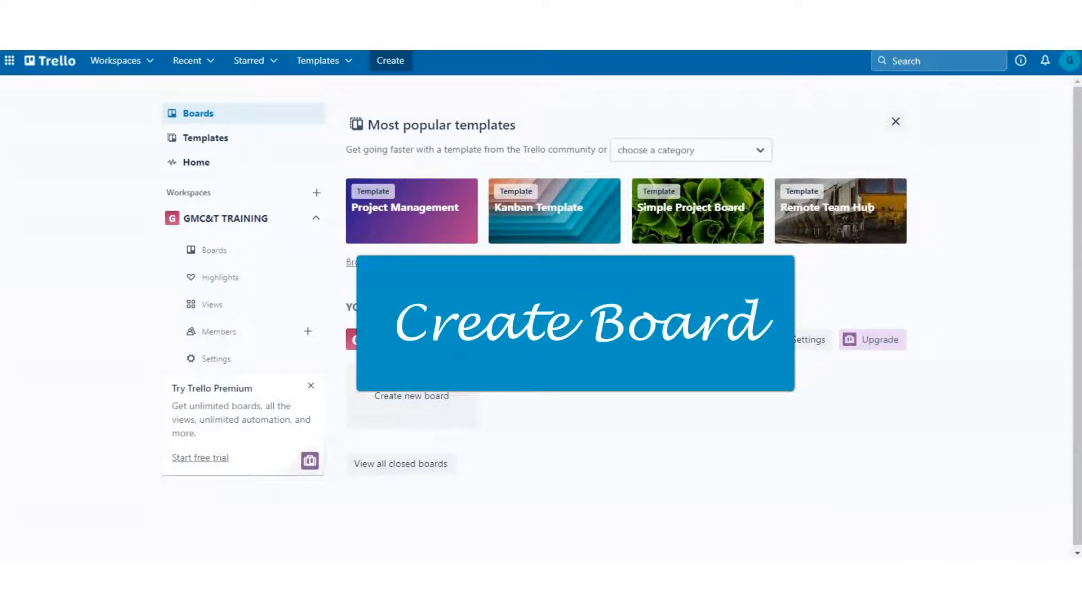
Create a board titled "Sample Trello Board" with the solid blue background and Private visibility.
click(394, 63)
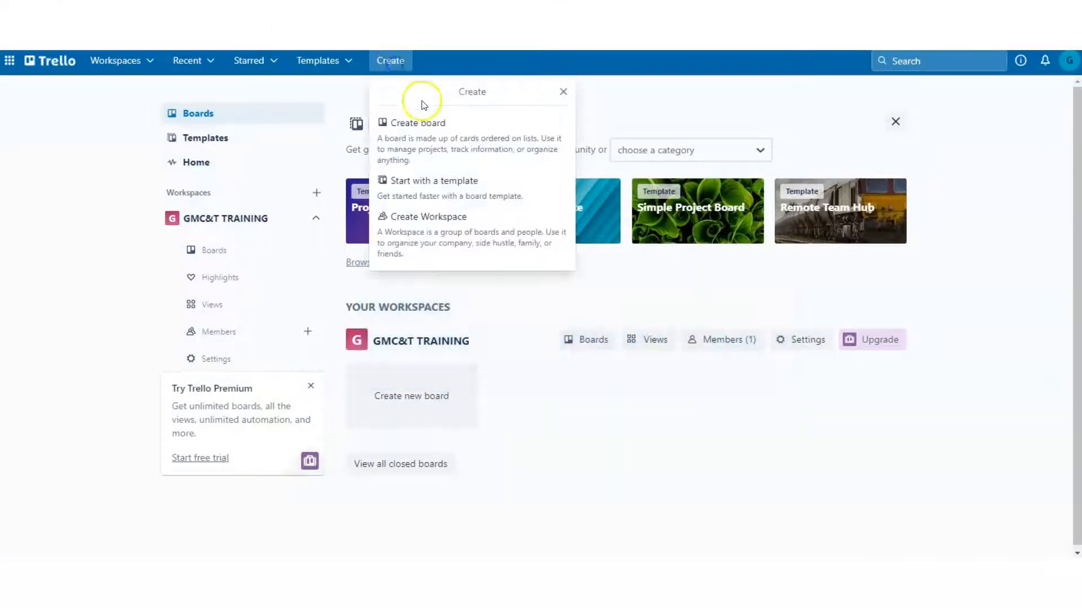
click(438, 127)
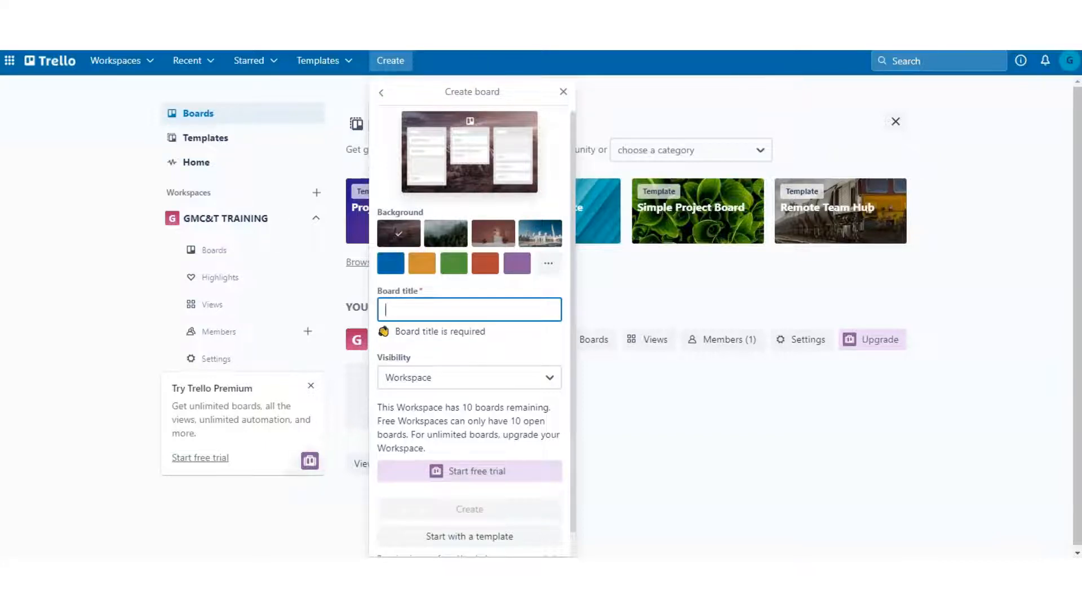
click(390, 263)
click(470, 310)
text(Sample Trello Board)
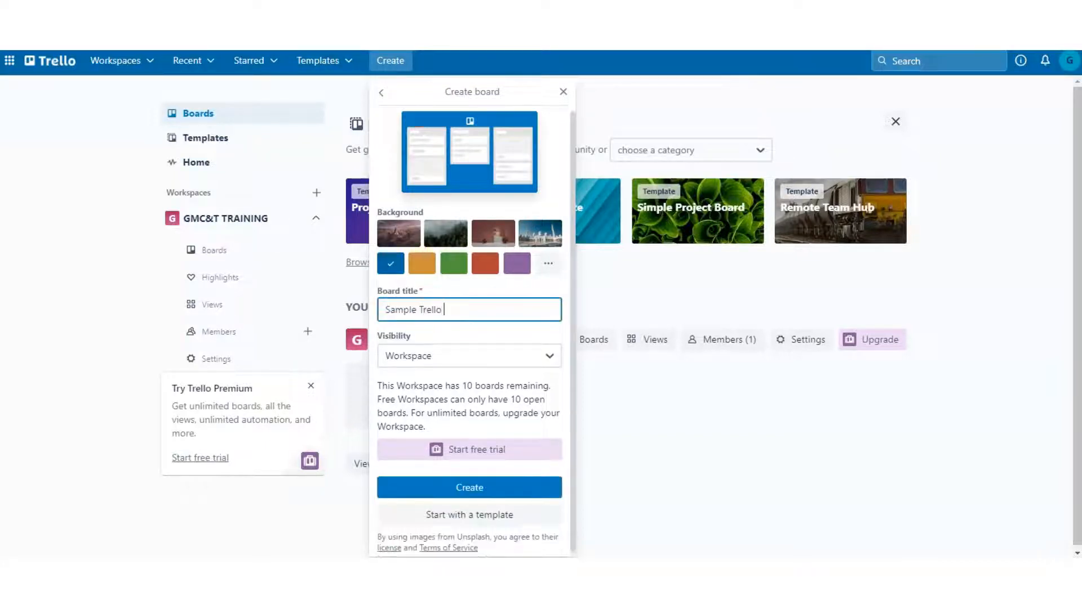
click(549, 358)
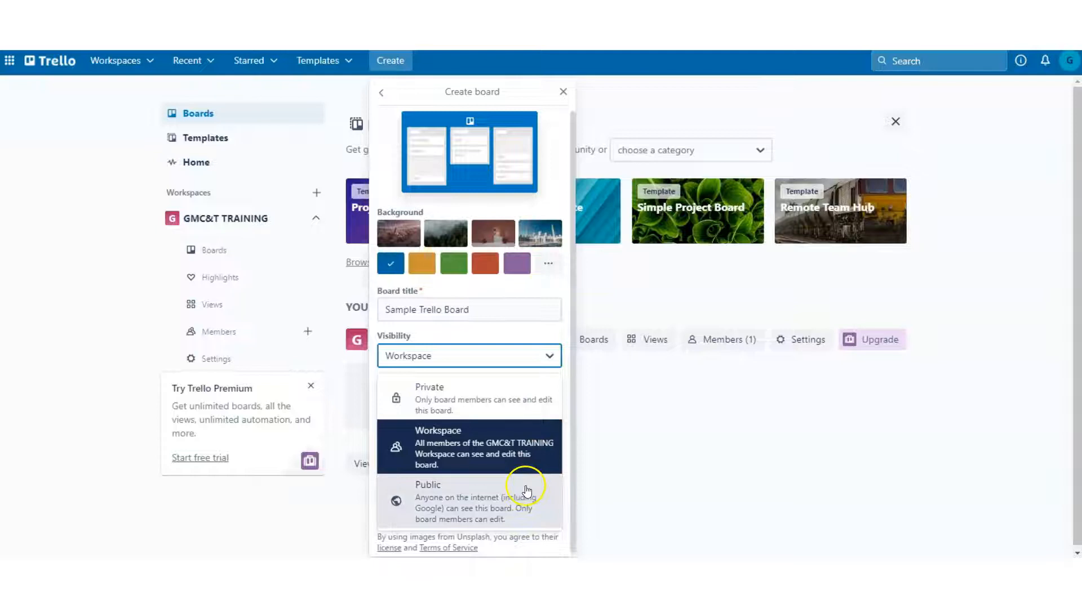
click(517, 401)
click(531, 489)
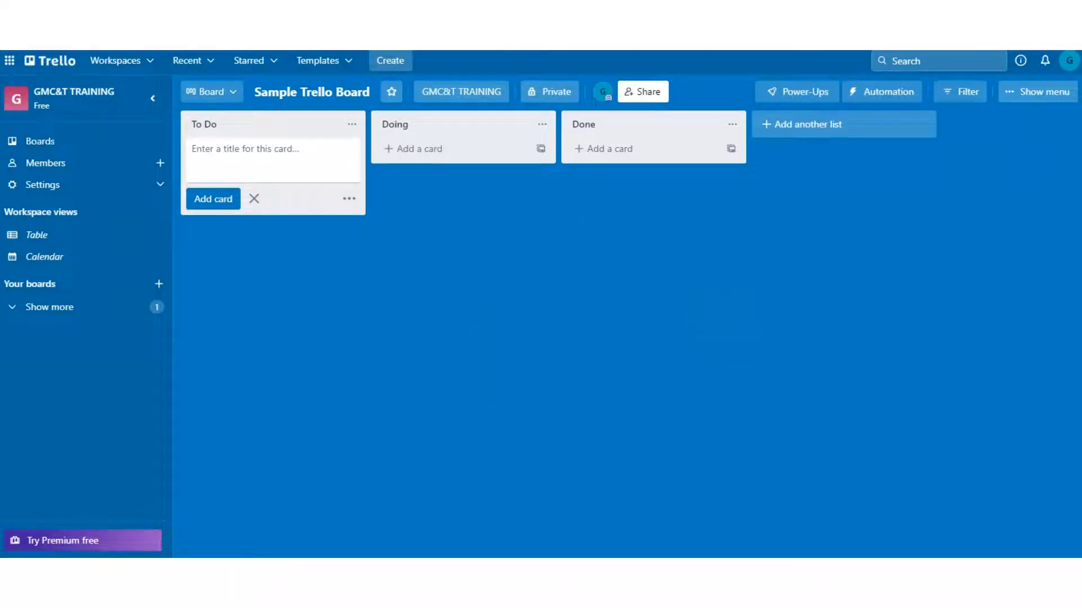
Add the cards "Schedule team meeting", "Run Fb ad" and "Upload pictures to website" to the To Do list.
text(Schedule team meeting)
key(Return)
text(Run Fb ad)
key(Return)
text(Upload p)
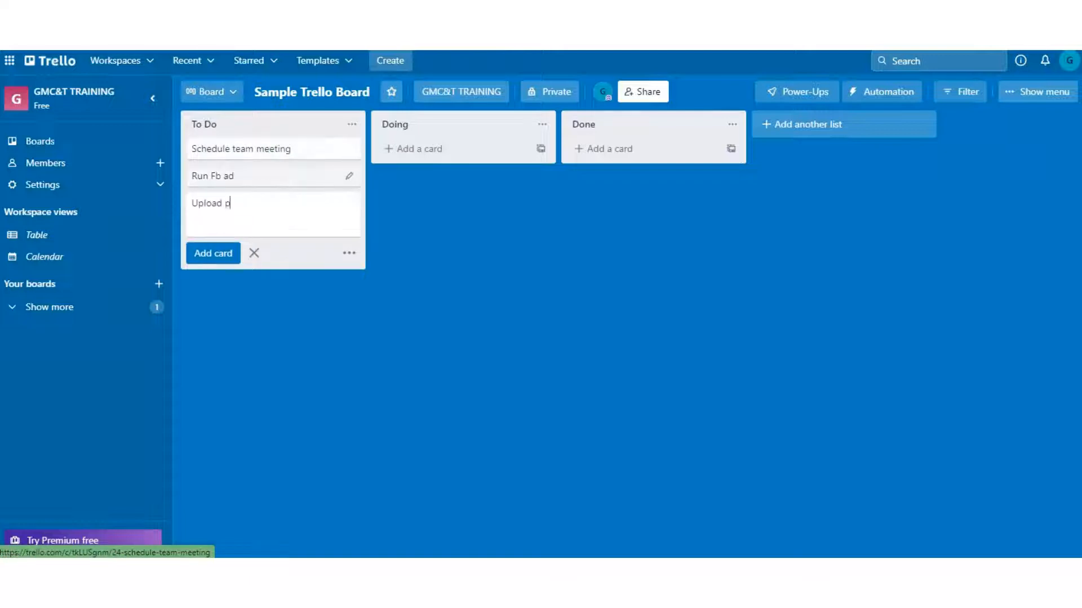
text(ictures to website)
key(Return)
Add the cards "Complete blog", "Meet with the bookkeeper" and "Hire P/T social media marketer" to the To Do list.
text(Complete blog)
key(Return)
text(Meet with the bookkeeper)
key(Return)
text(Hire P/)
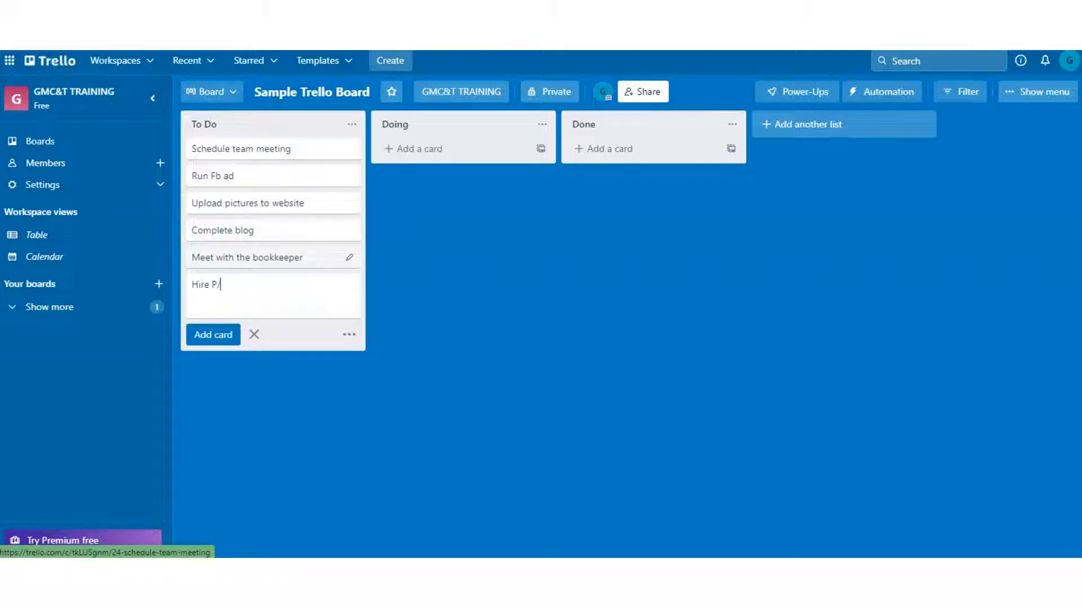
text(T social media marketer)
key(Return)
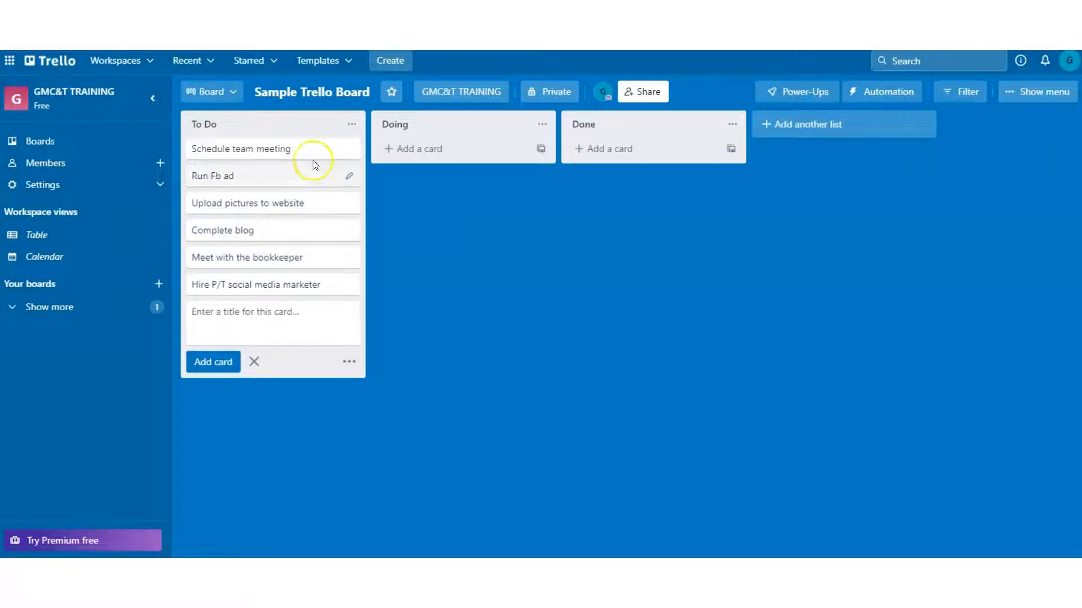
Move the "Schedule team meeting" card to the Done list and the "Run Fb ad" card to the Doing list.
drag(265, 148, 614, 149)
drag(345, 149, 403, 149)
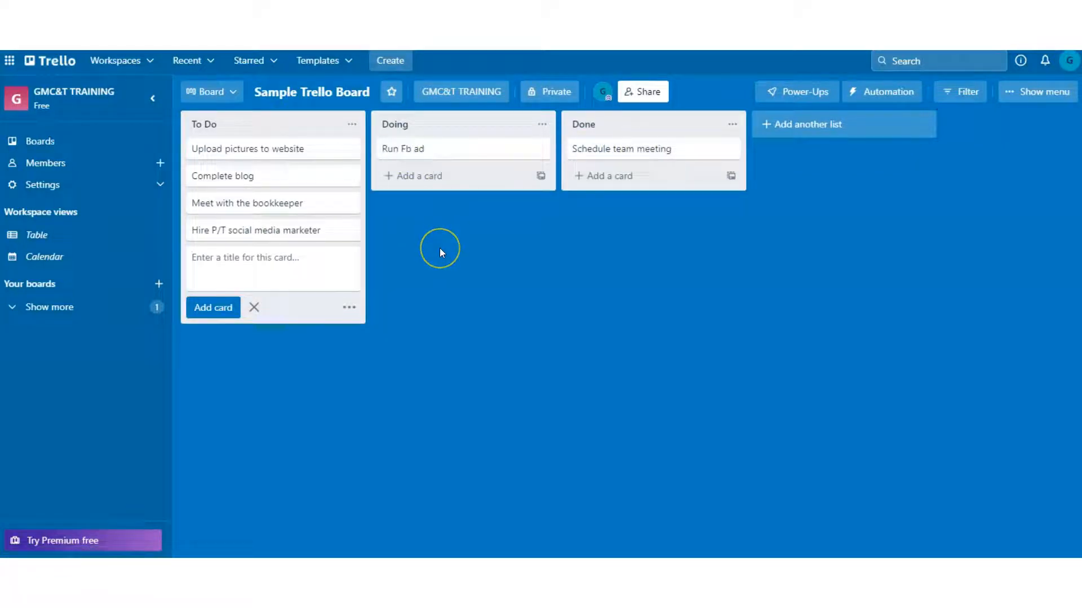
Give the "Upload pictures to website" card a description made of two list items, each reading "bullet point".
click(301, 149)
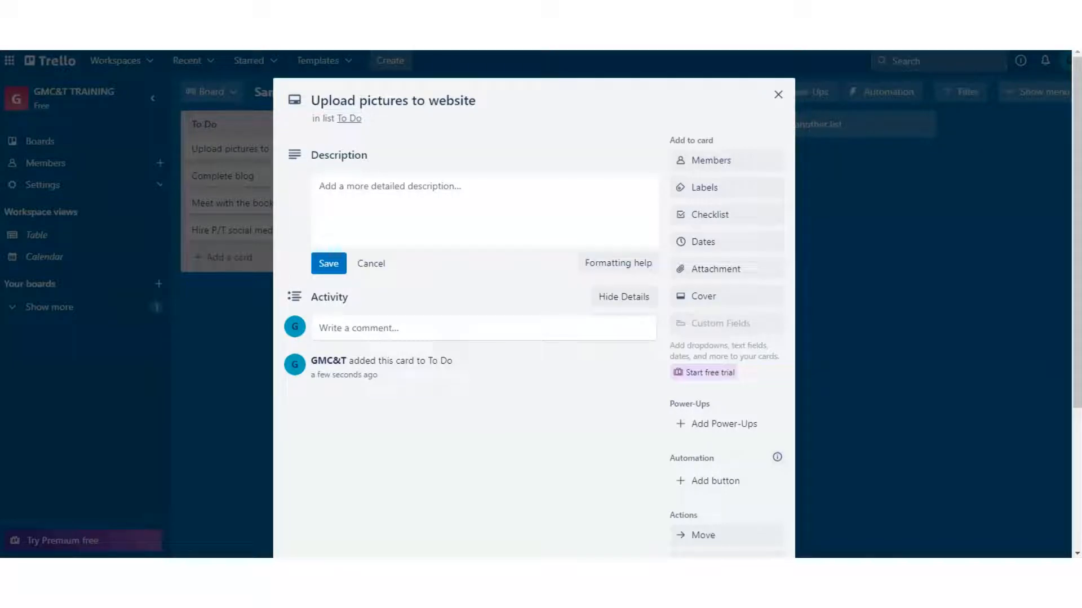
text(- bullet point)
key(Return)
text(- bullet point)
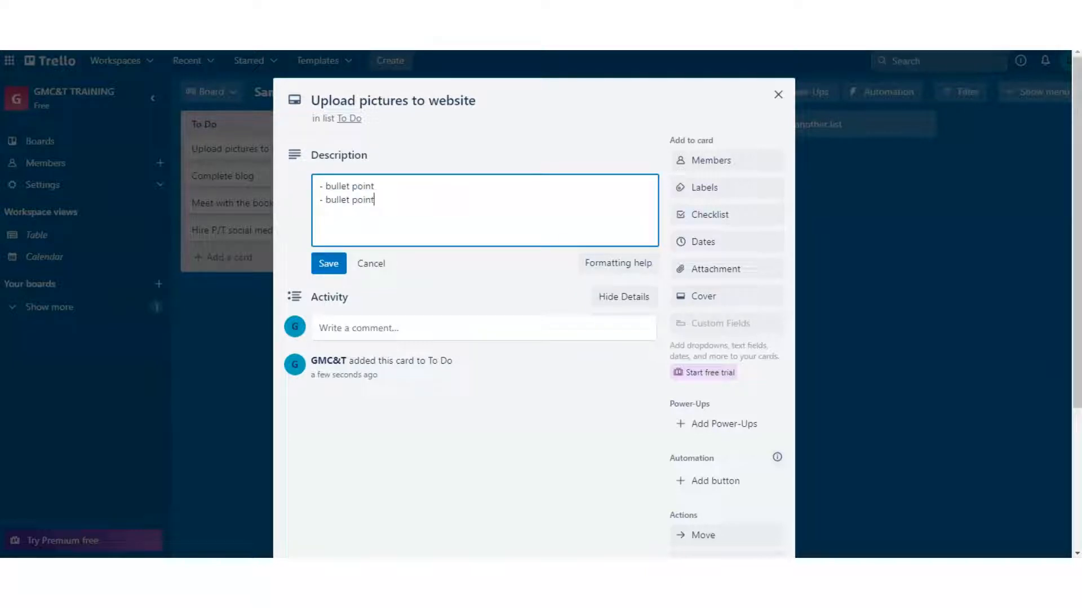
key(Return)
key(ctrl+Return)
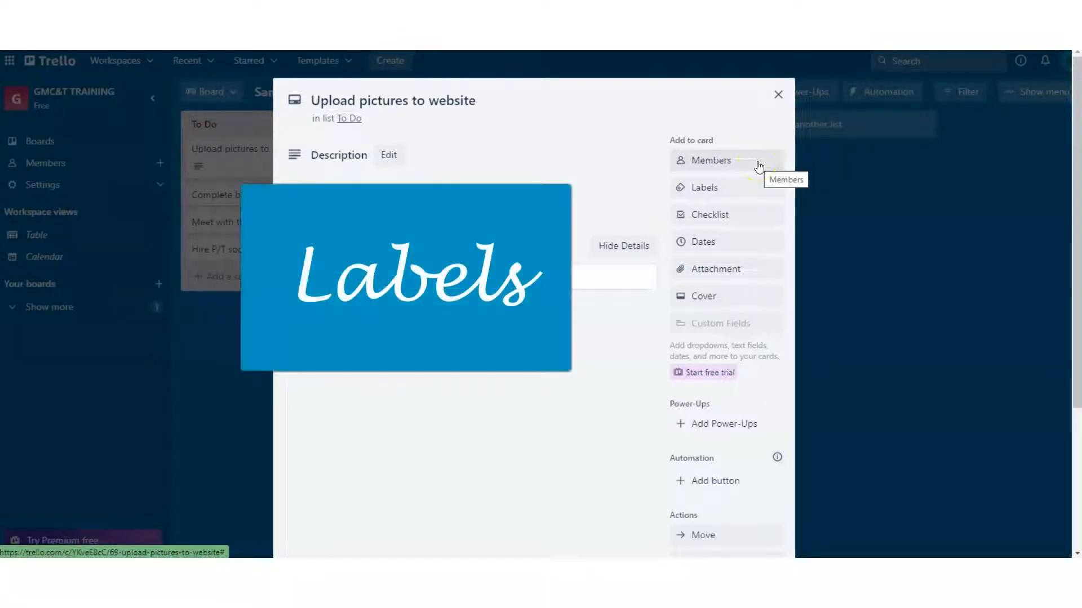
Name the blue label "Website" and apply it to the "Upload pictures to website" card.
click(757, 188)
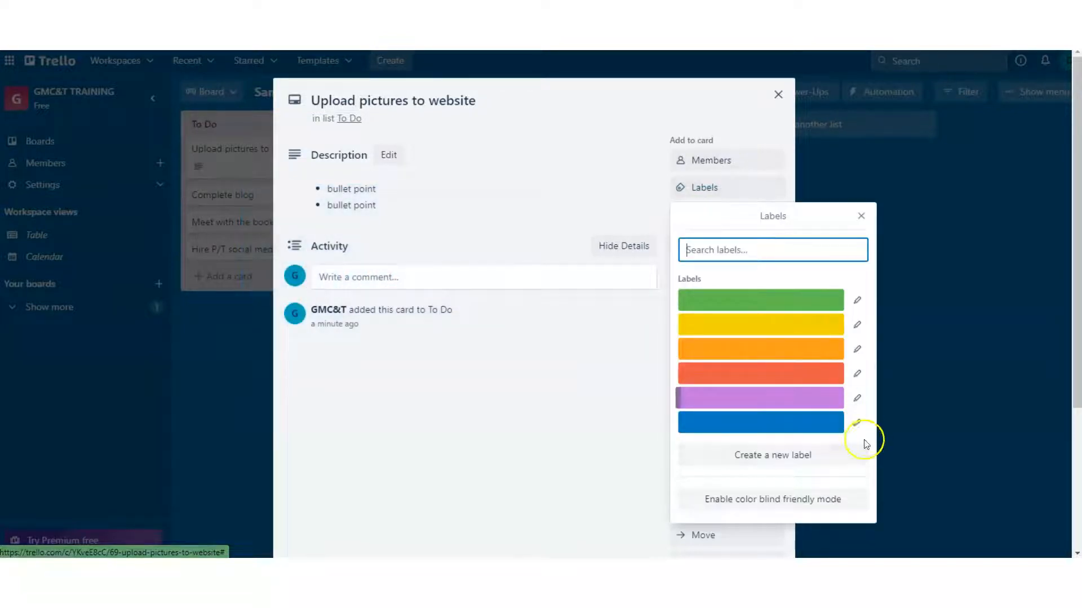
click(856, 424)
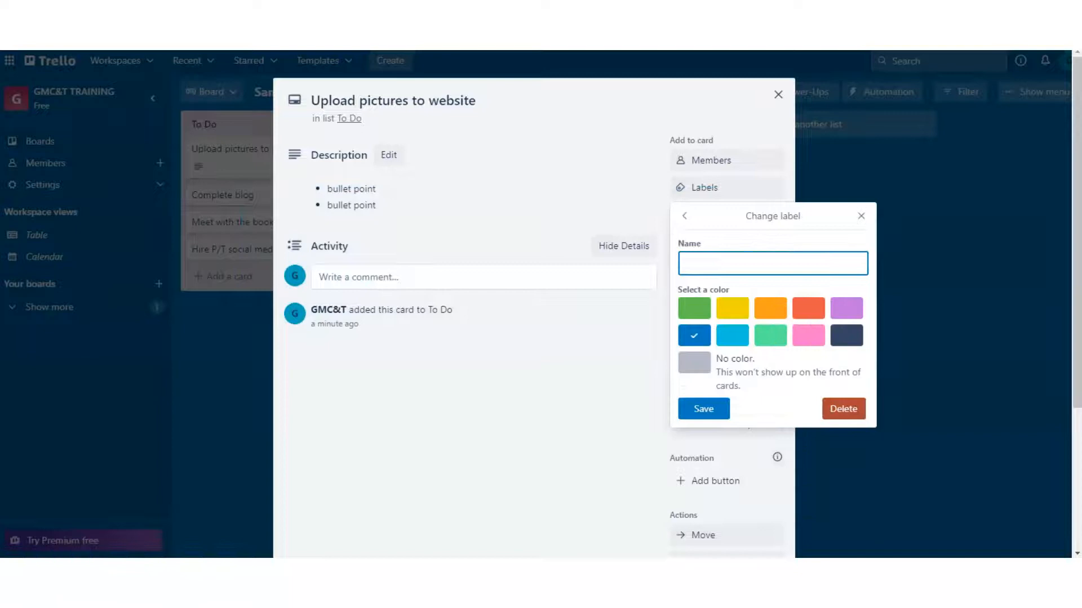
text(Website)
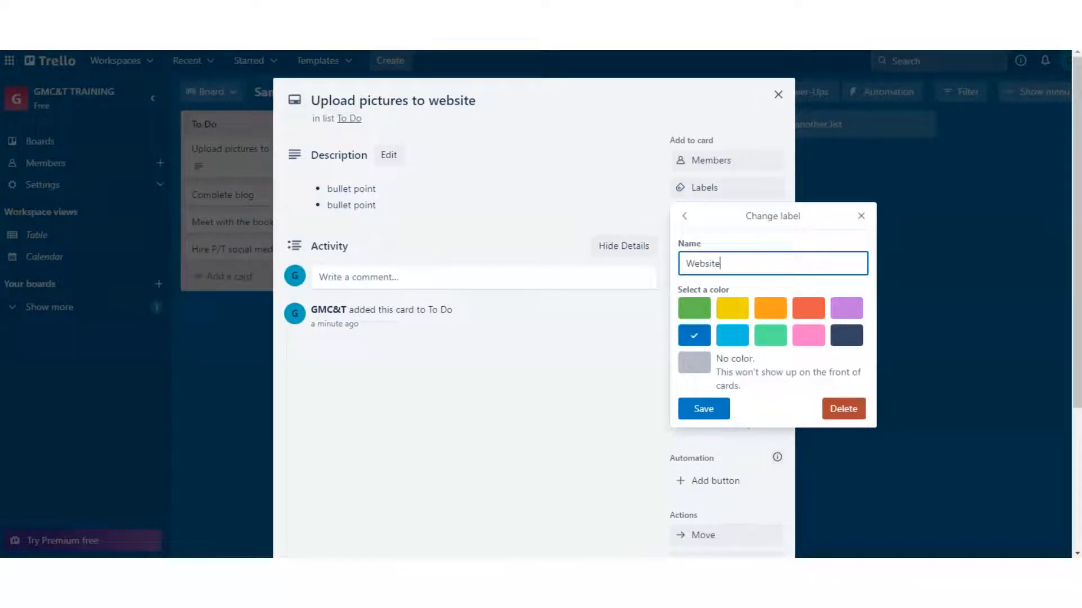
click(707, 409)
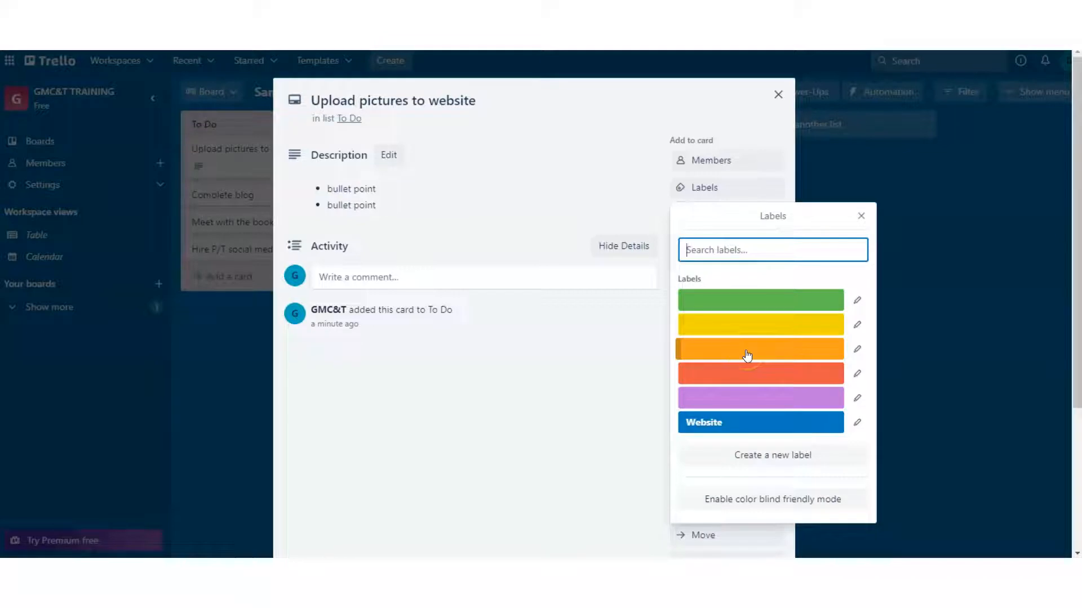
click(827, 423)
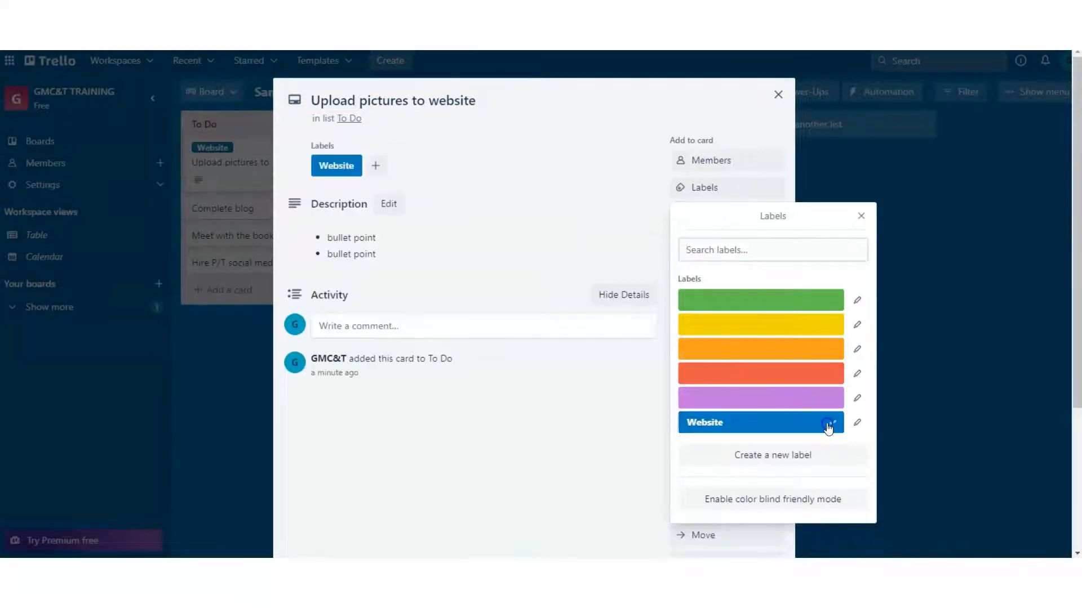
click(860, 216)
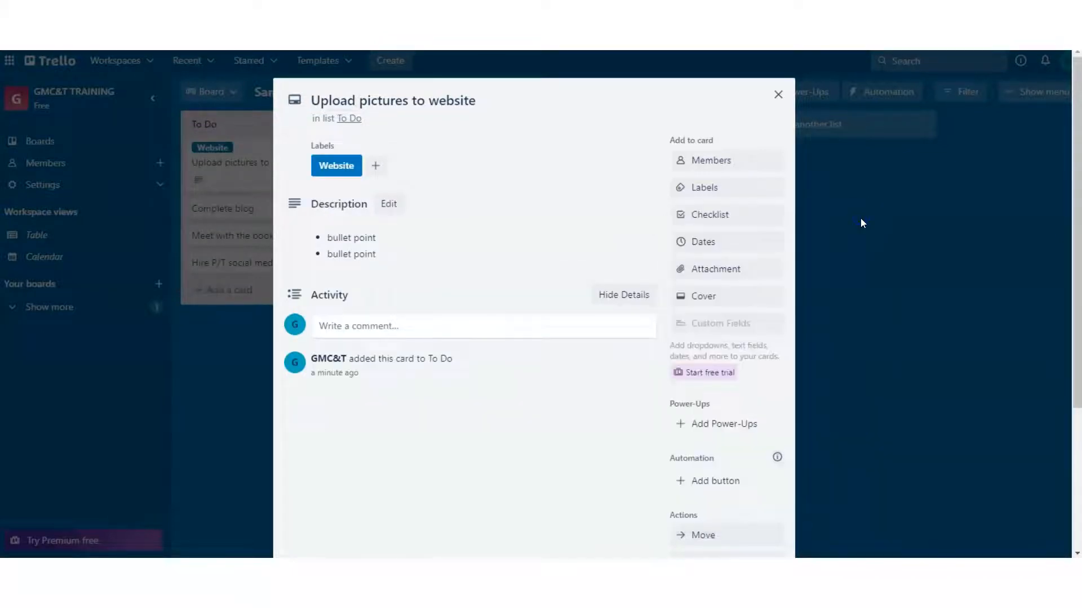
Add a checklist to the "Upload pictures to website" card and rename it "Pics to Add".
click(749, 219)
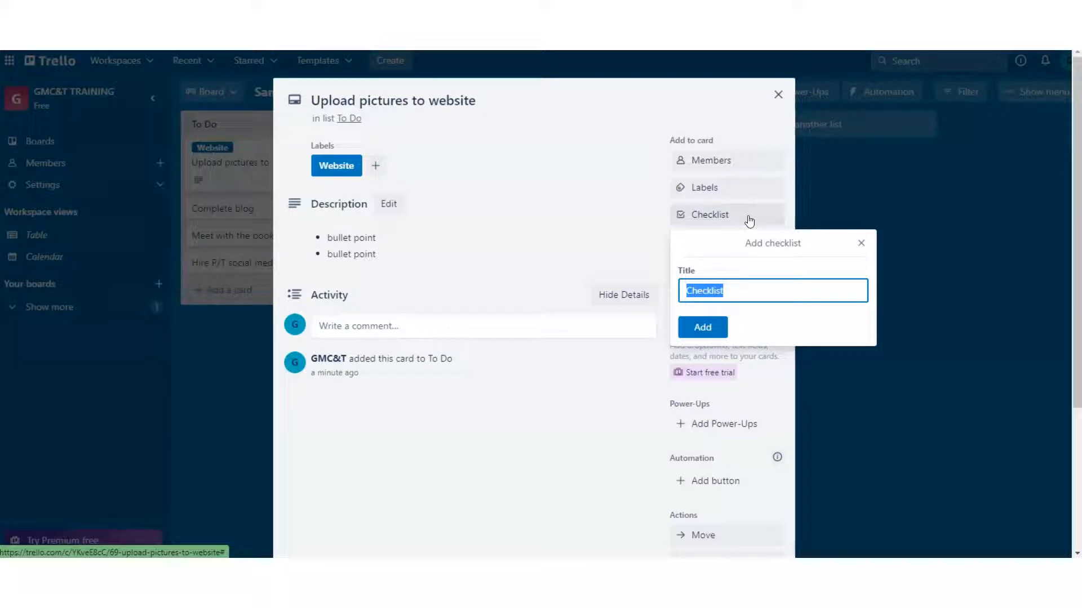
click(719, 325)
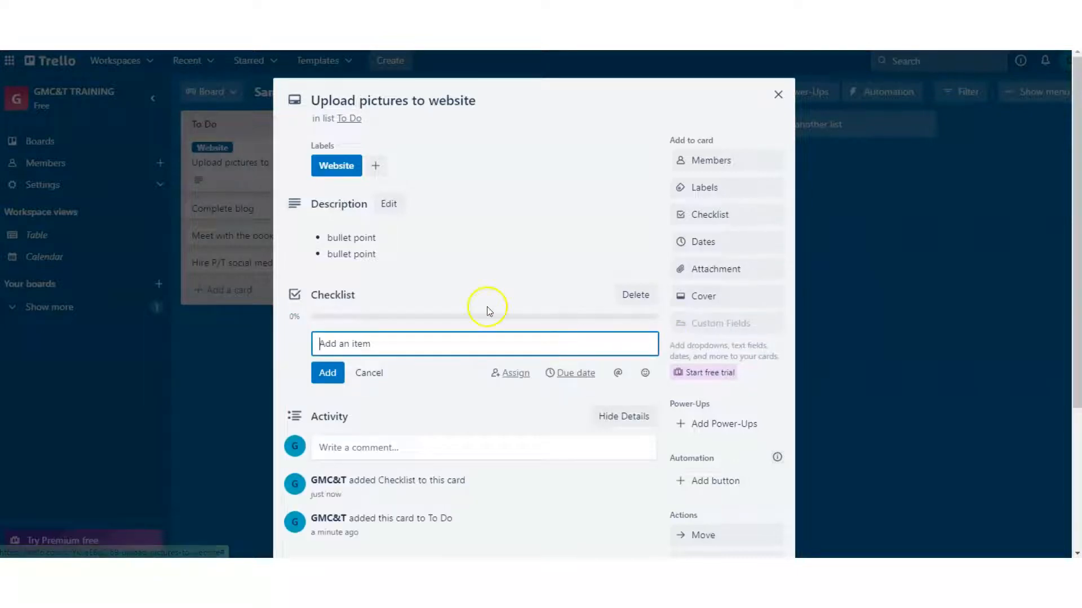
click(339, 298)
text(Pics to Add)
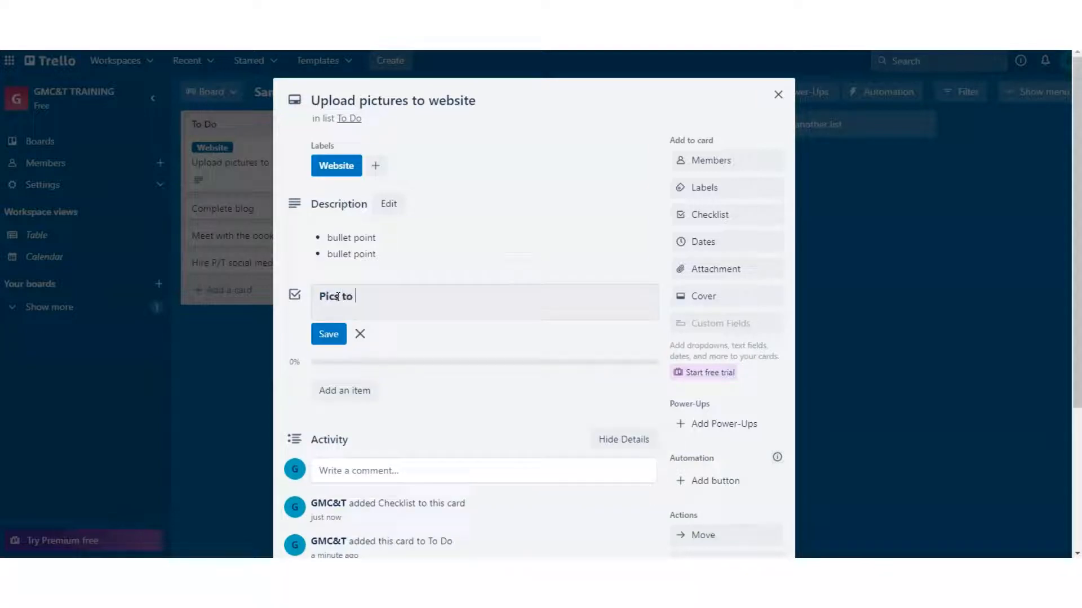
key(Return)
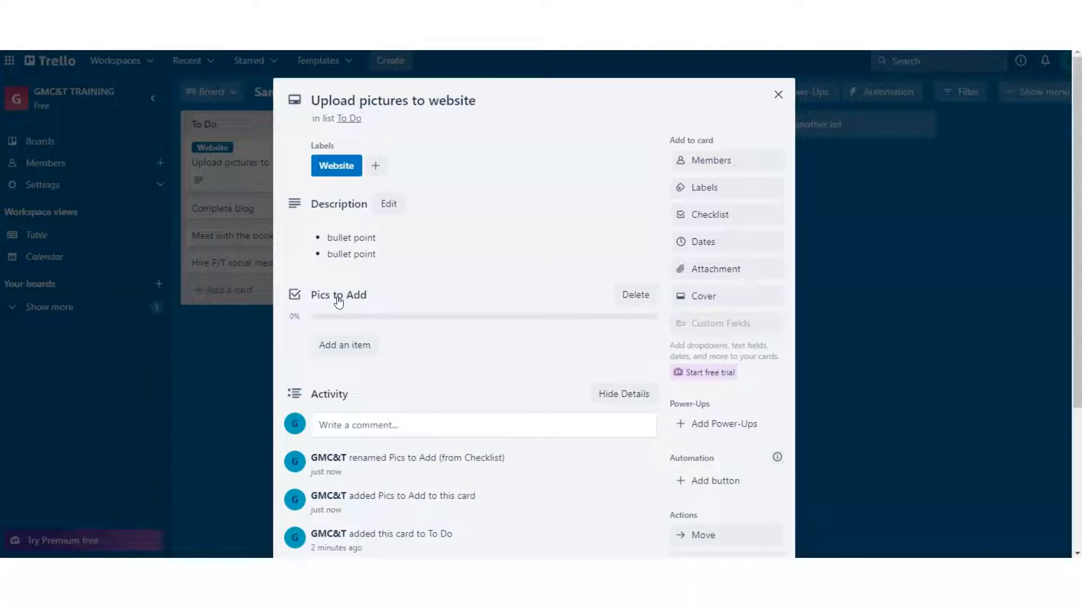
Add checklist items "head shot for the Home page", "pic of the team at the Business Expo" and one for a colleague presenting at the conference.
click(344, 345)
text(head shot for the Home page)
key(Return)
text(pic of the team at the Business Expo)
key(Return)
text(John presenting at the conference)
key(Return)
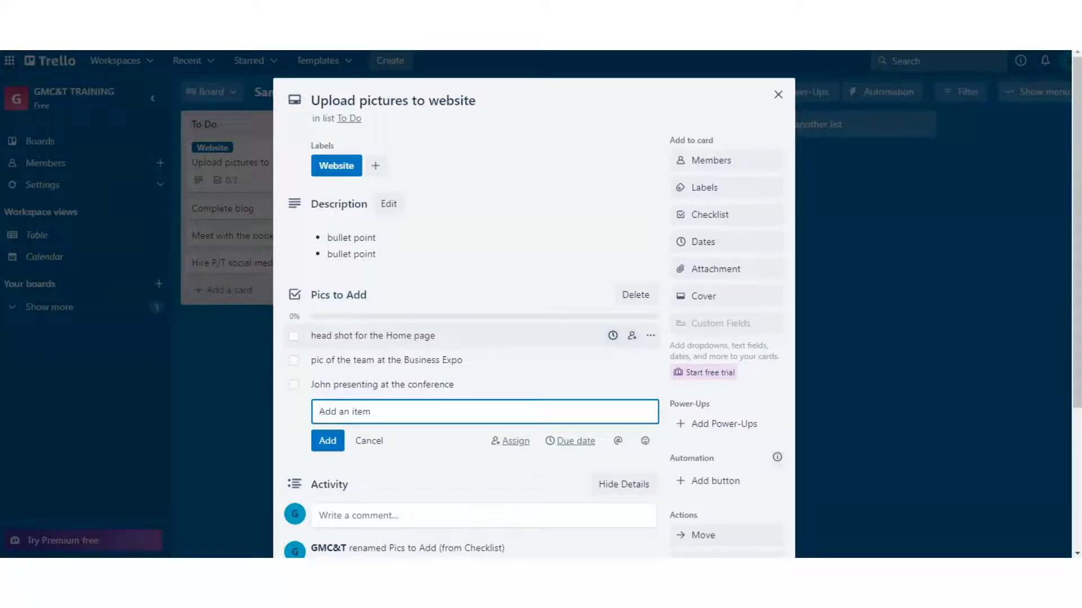
click(778, 95)
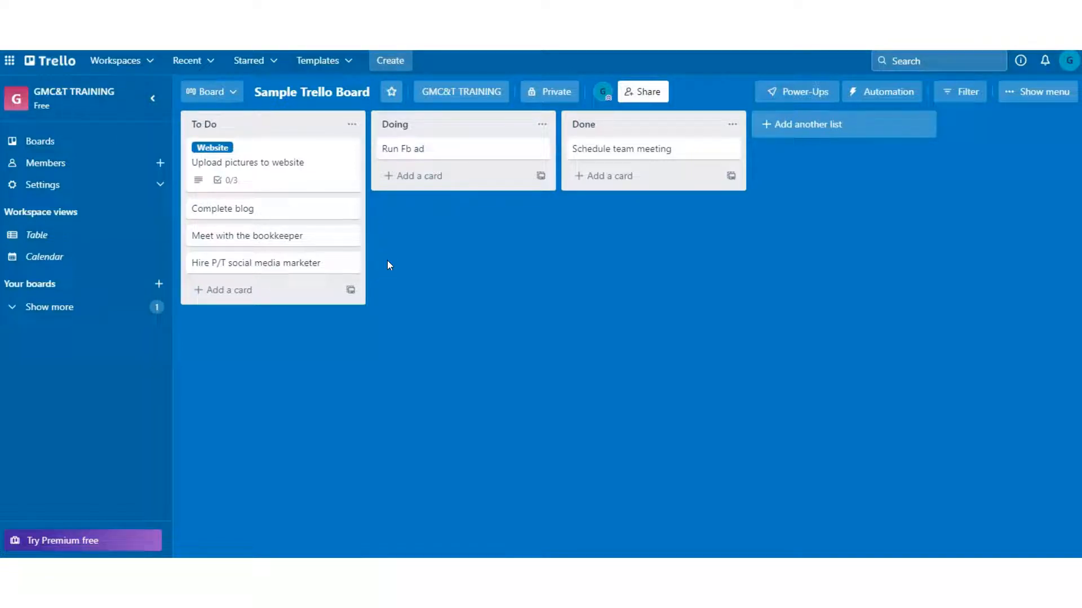
Move the "Upload pictures to website" card from the To Do list to the Doing list.
click(361, 245)
drag(285, 193, 437, 214)
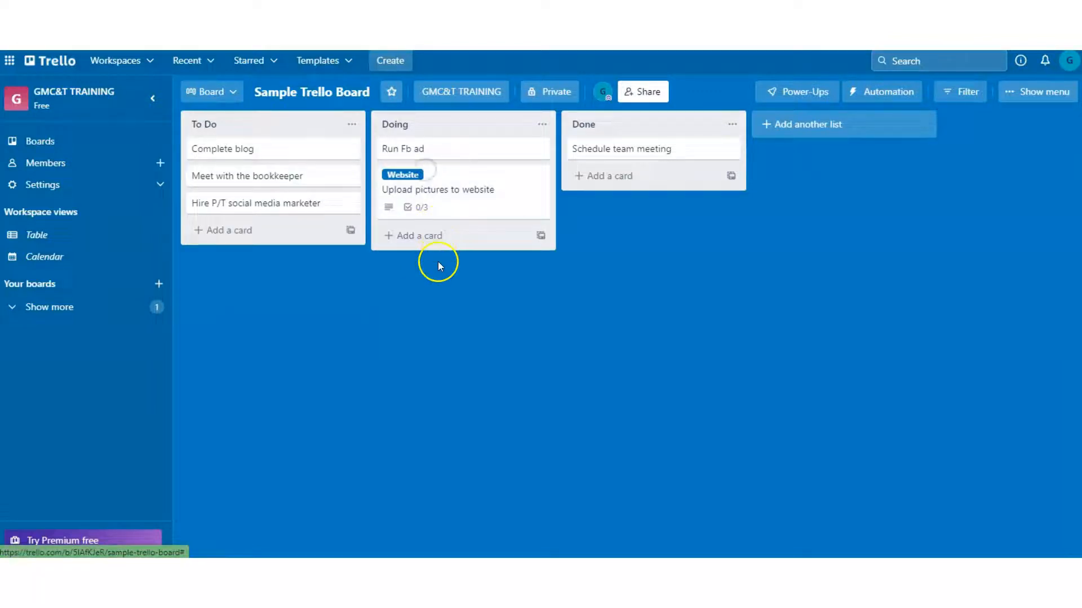
Check off all three "Pics to Add" items and move the "Upload pictures to website" card to the Done list.
click(454, 189)
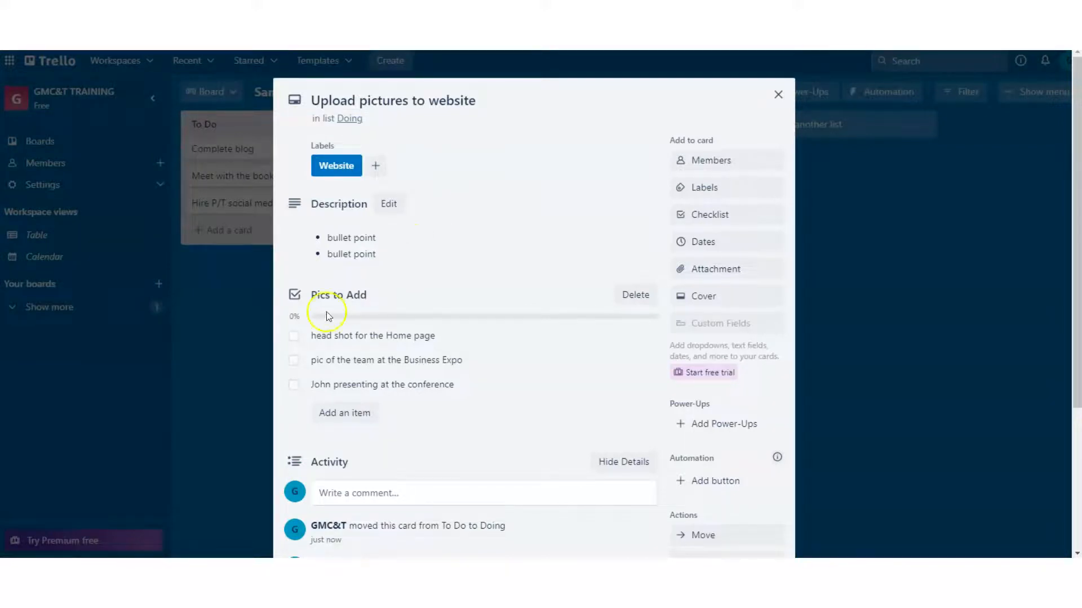
click(293, 337)
click(294, 361)
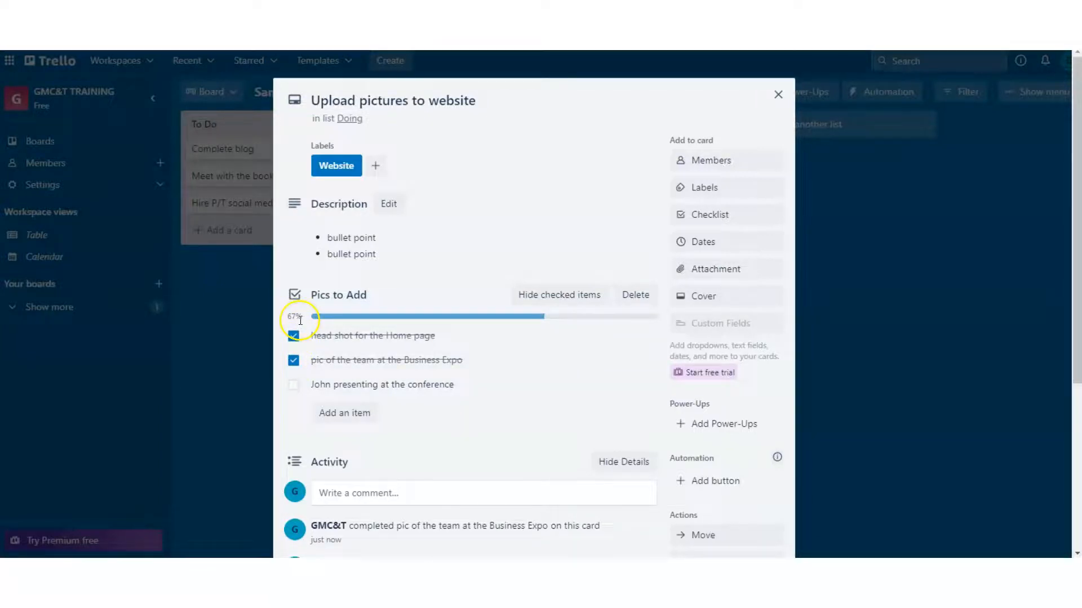
click(293, 389)
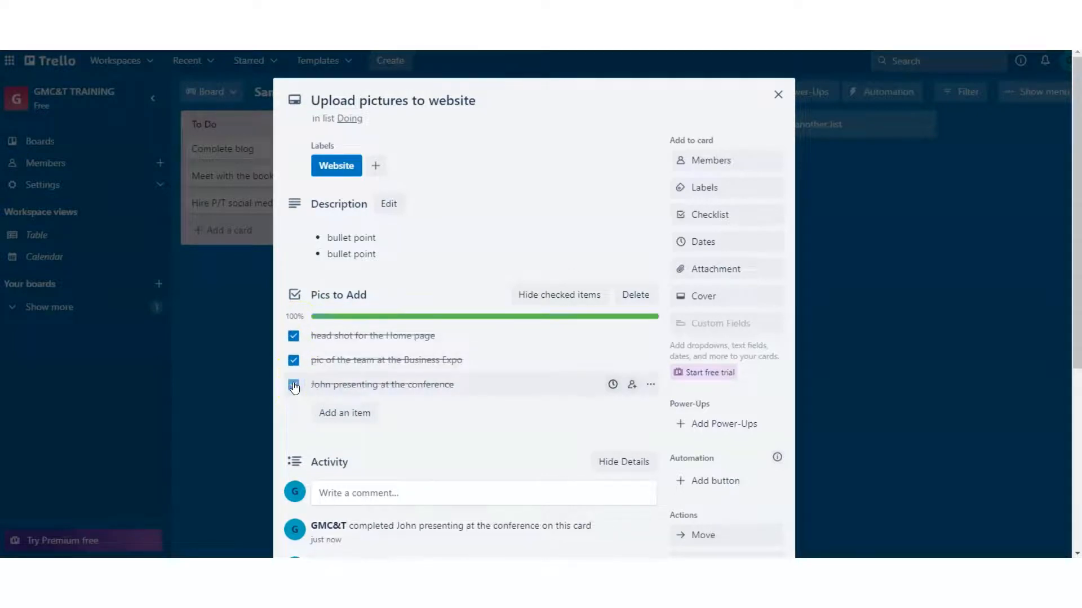
click(782, 94)
drag(459, 195, 654, 210)
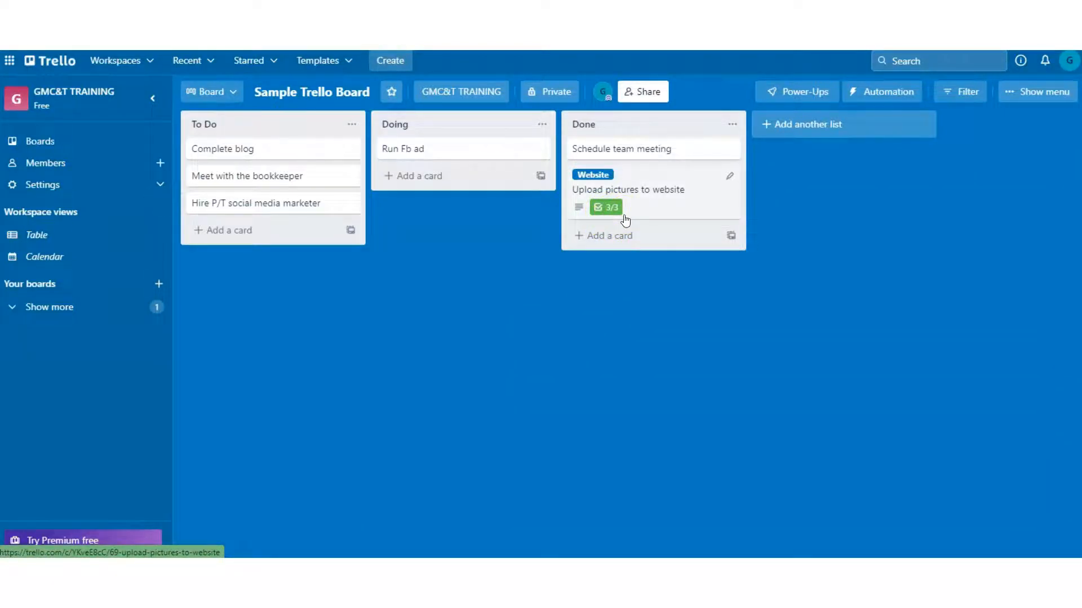
Name the green label "Blog" and apply it to the "Complete blog" card.
click(282, 155)
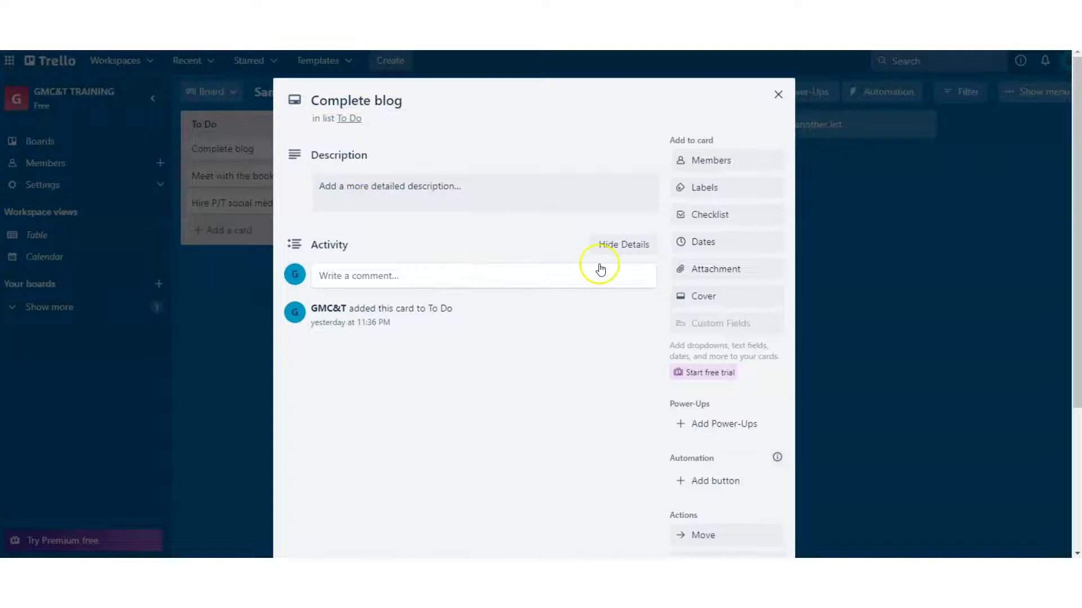
click(727, 188)
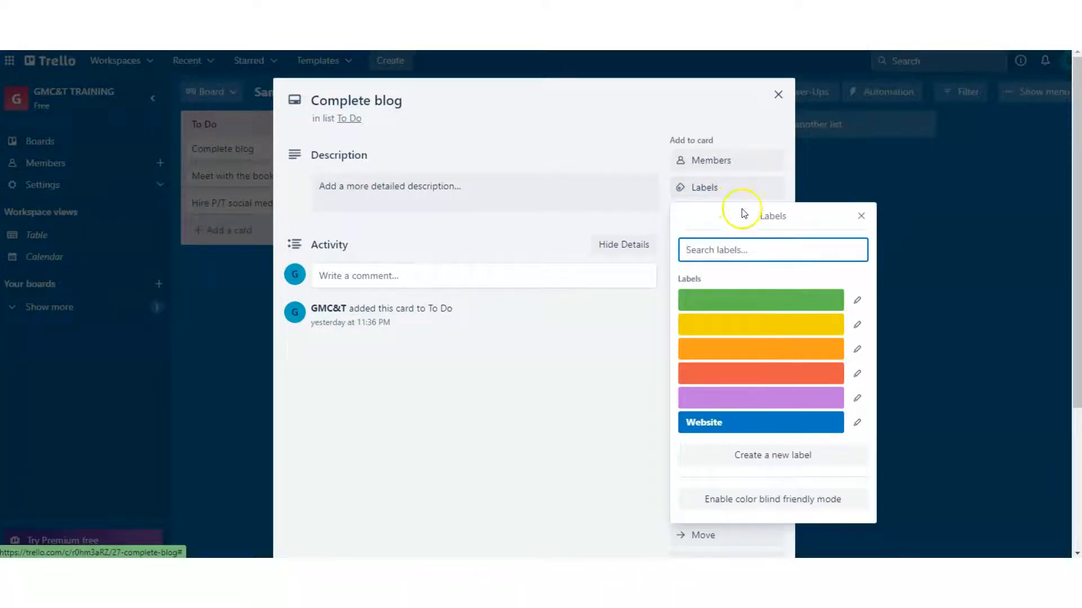
click(856, 300)
text(B)
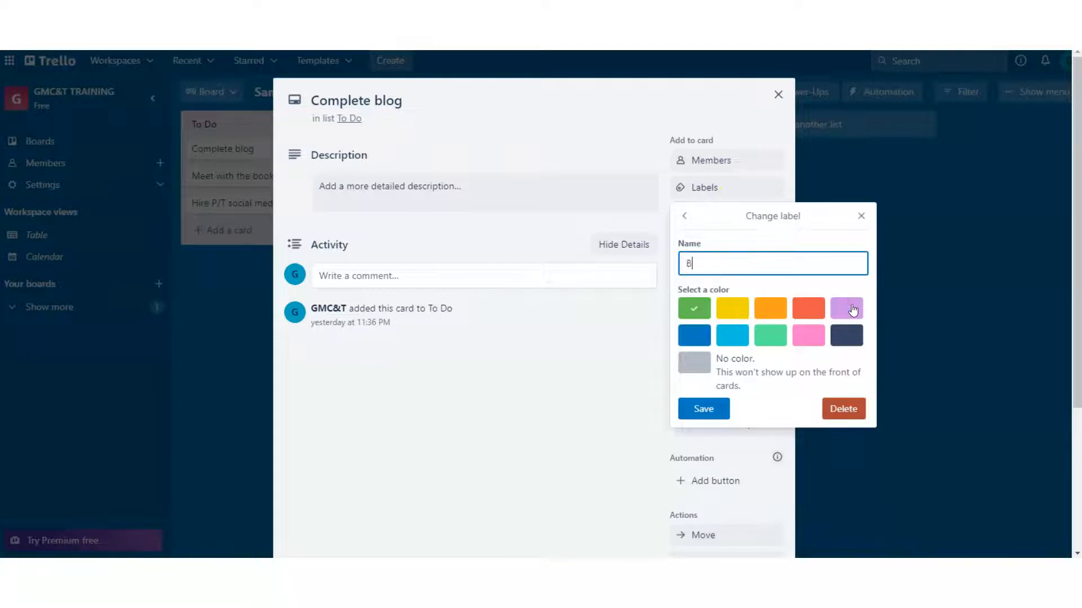
text(log)
click(711, 409)
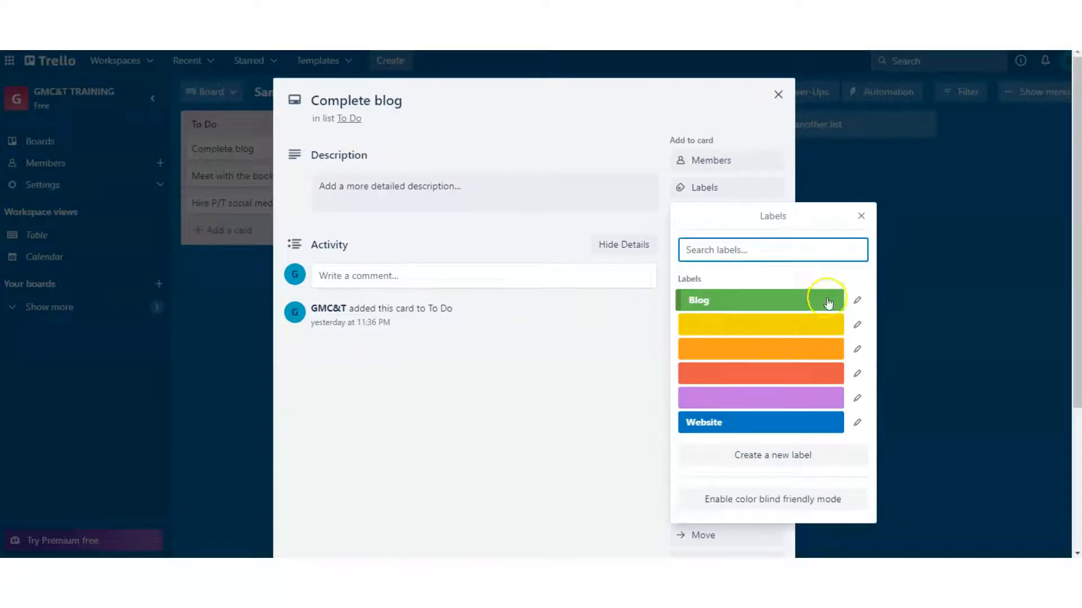
click(828, 303)
click(860, 216)
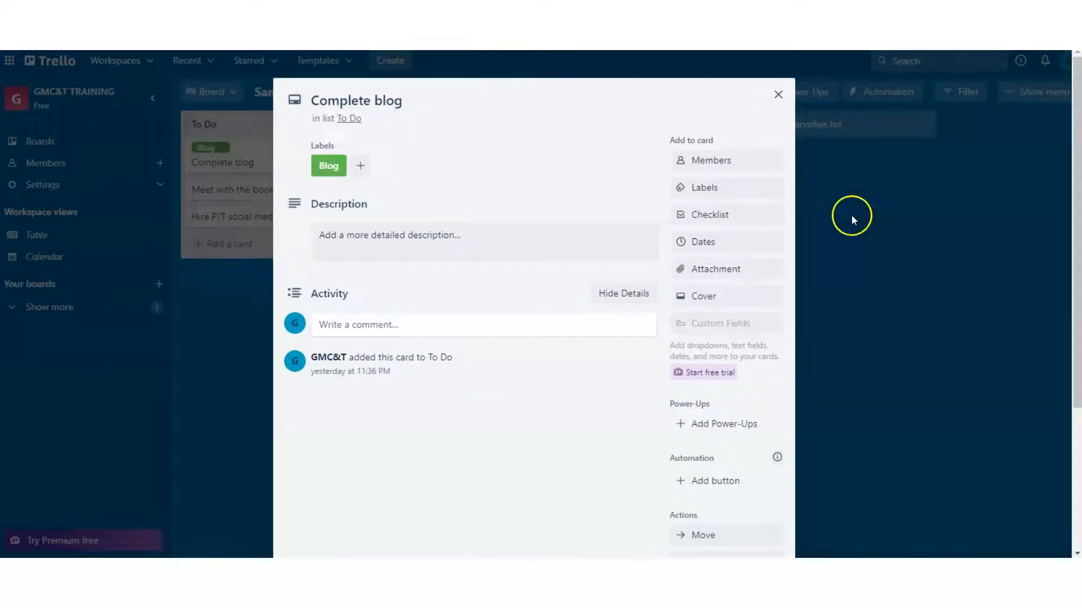
Add a checklist with the default title to the "Complete blog" card.
click(732, 215)
click(704, 372)
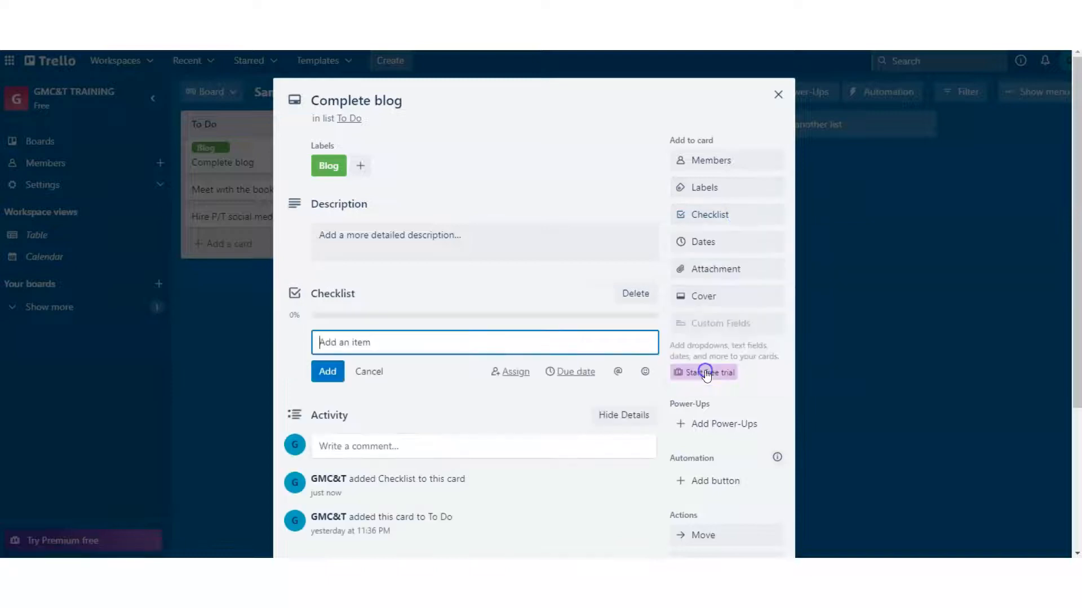
Add checklist items "research topic", "complete first draft" and one for sending the blog to a colleague to proof on the "Complete blog" card.
text(research topic)
key(Return)
text(complete first draft)
key(Return)
text(se)
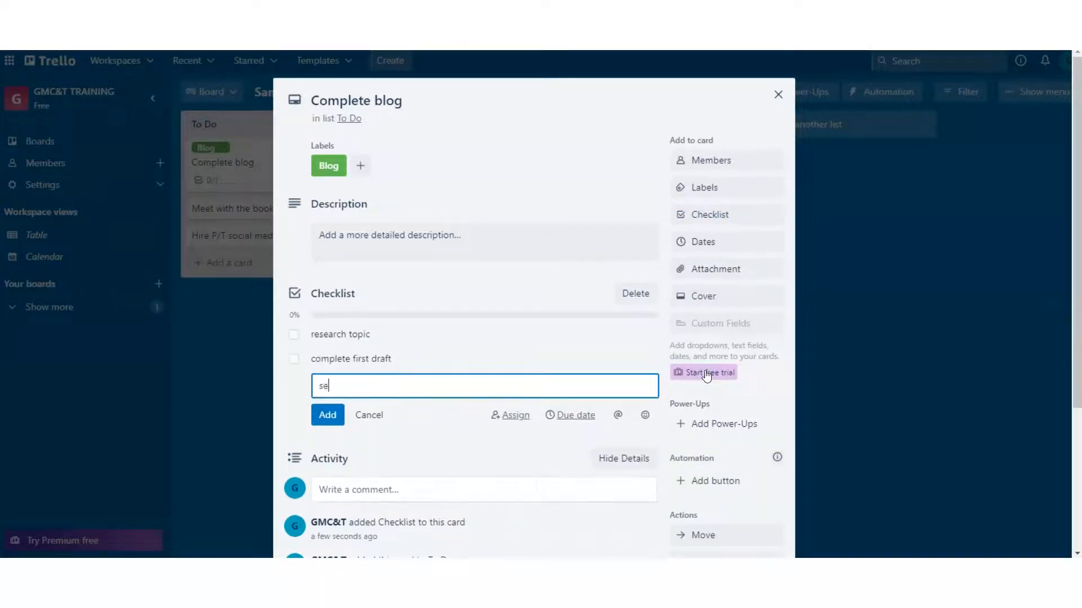
text(nd blog to Samantha to proof)
key(Return)
Add a checklist item for the blog's approval by a named colleague and another reading "post blog to website".
text(blog approved by John)
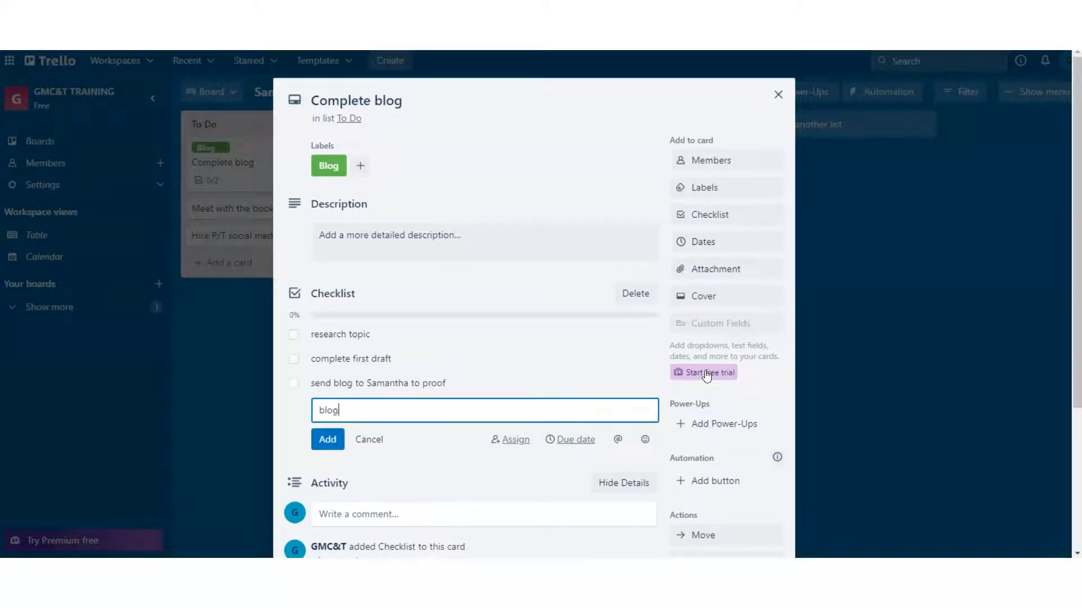
key(Return)
text(post blog to website)
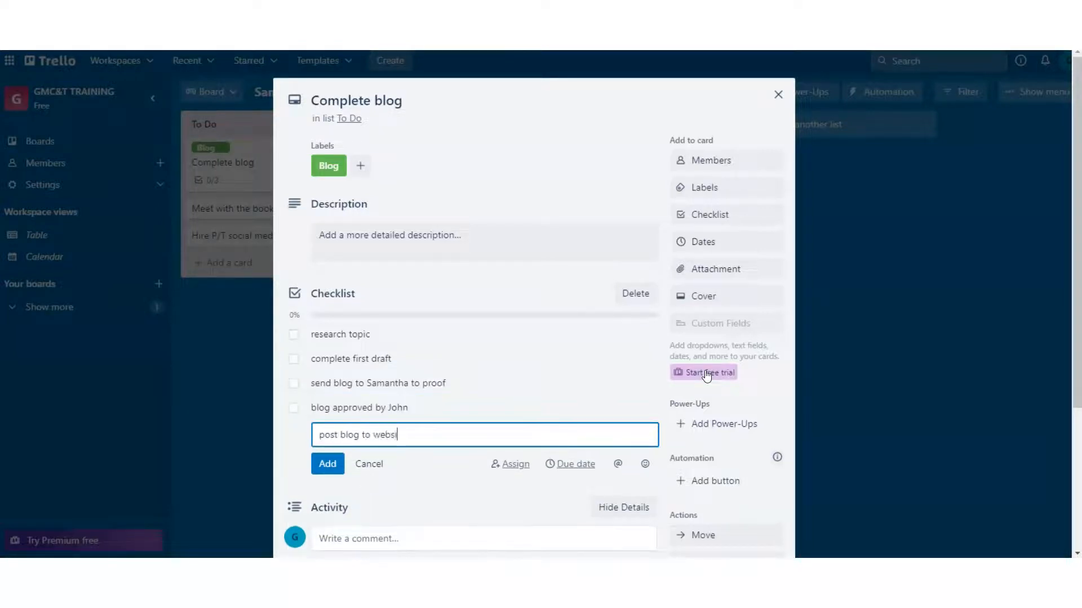
click(327, 464)
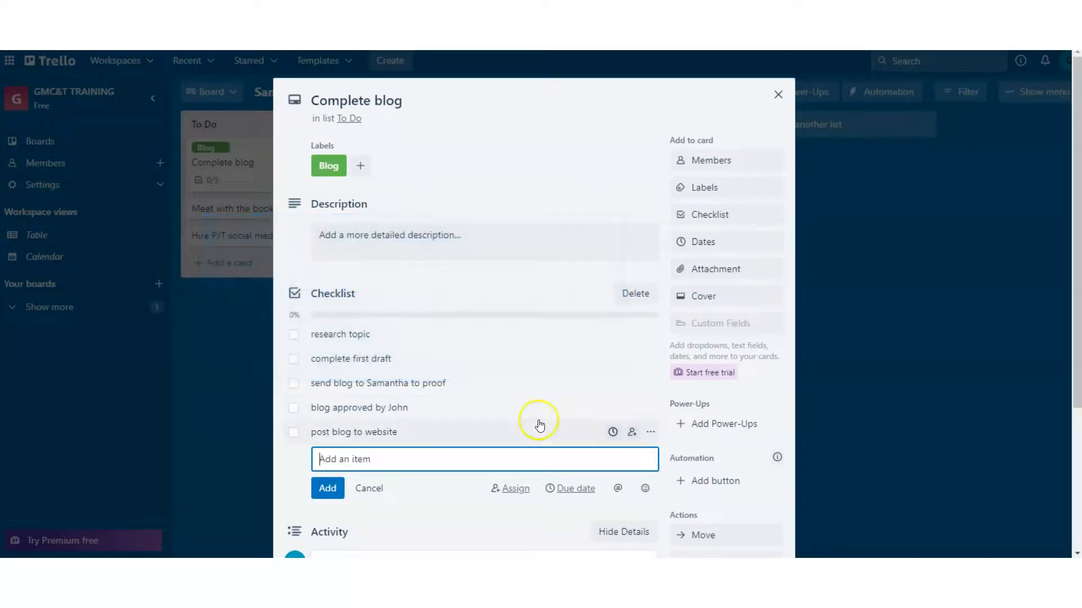
Make the "Complete blog" card a template and create "Complete blog - October 2022" from it in To Do, keeping its checklist and label.
scroll(538, 420, down, 4)
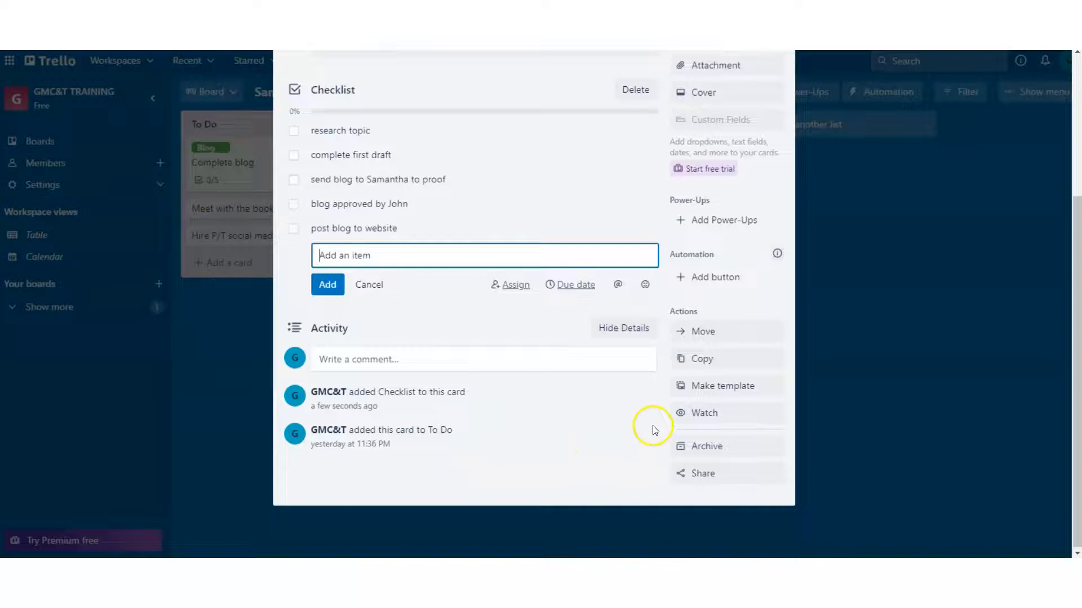
click(717, 397)
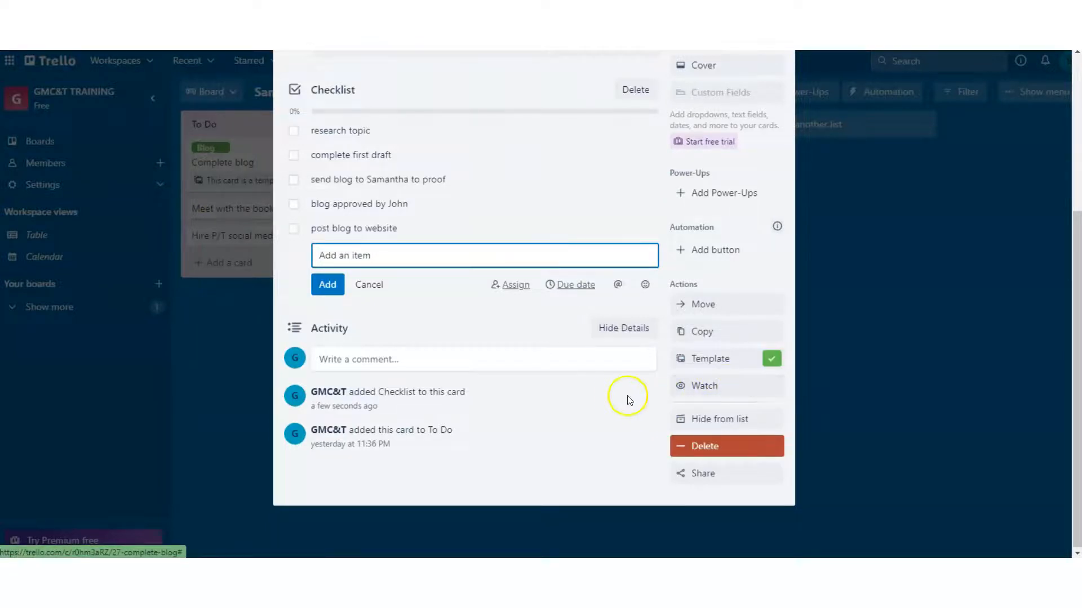
scroll(623, 398, up, 4)
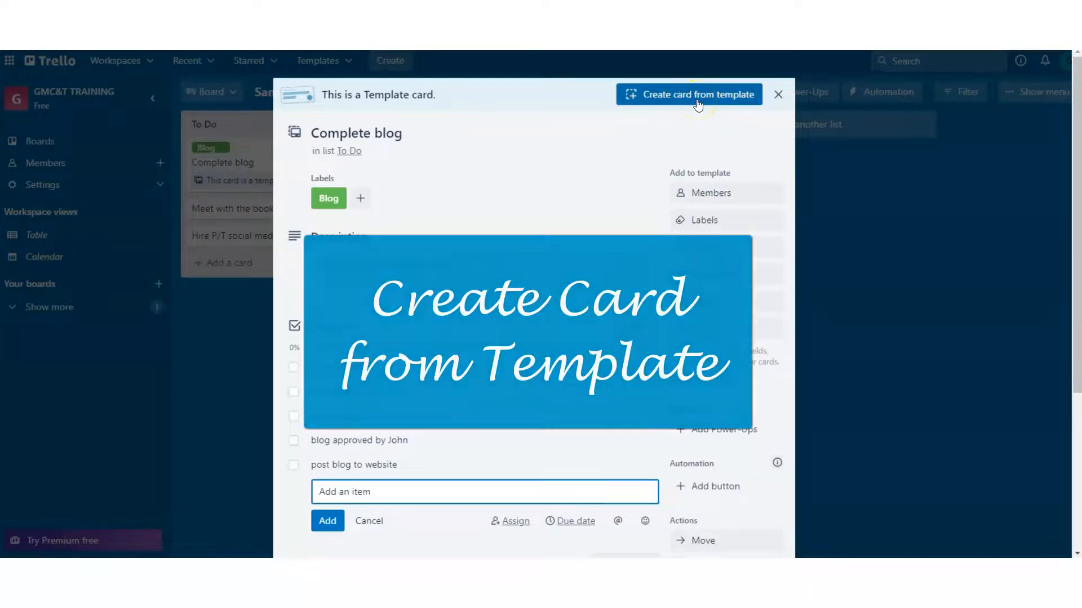
click(698, 101)
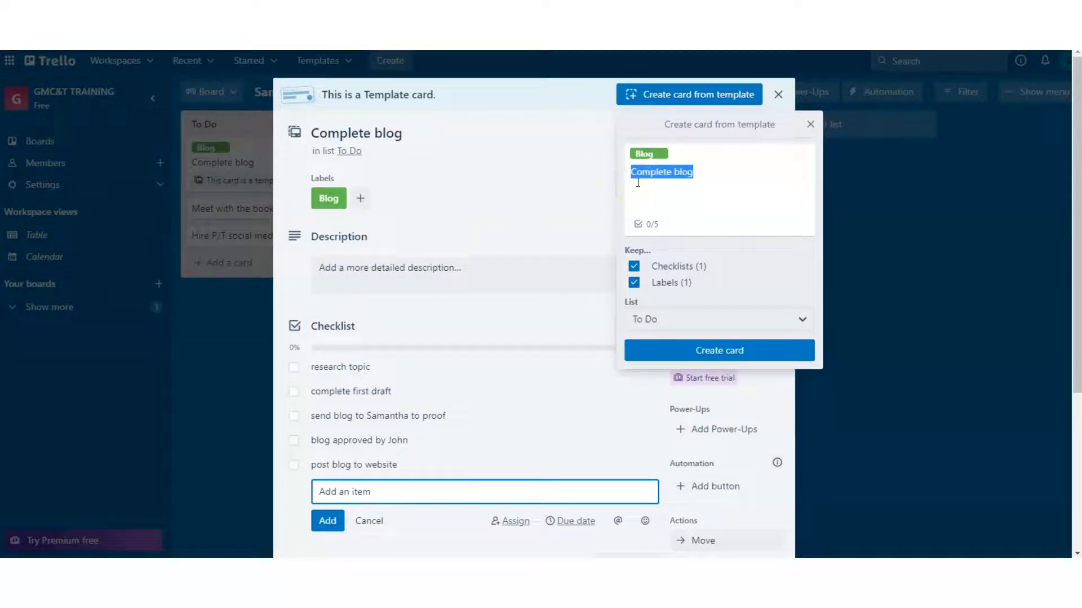
click(712, 179)
text(- October 2022)
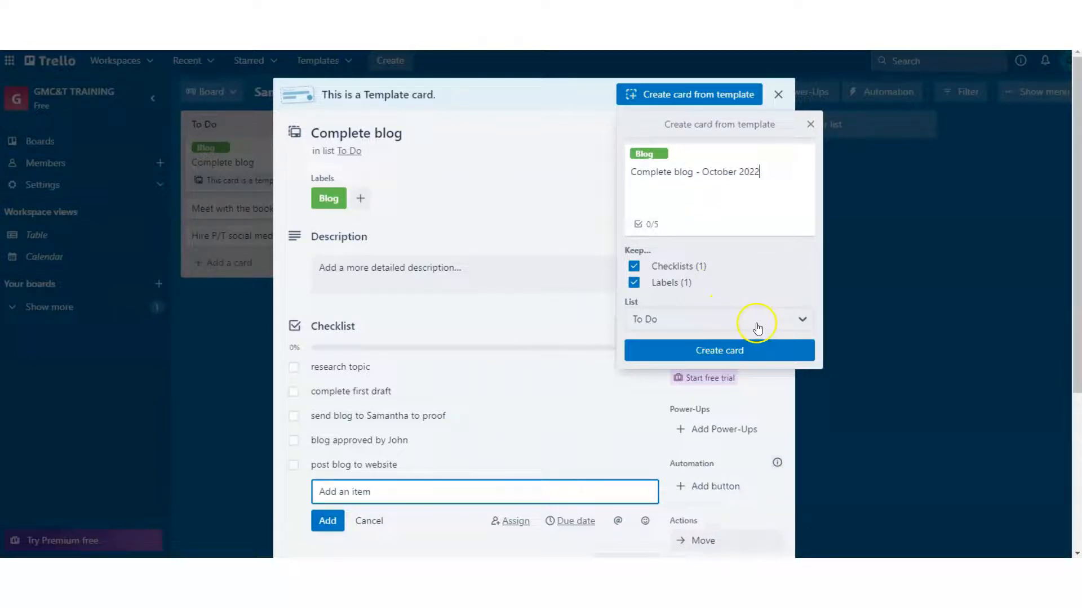
click(759, 346)
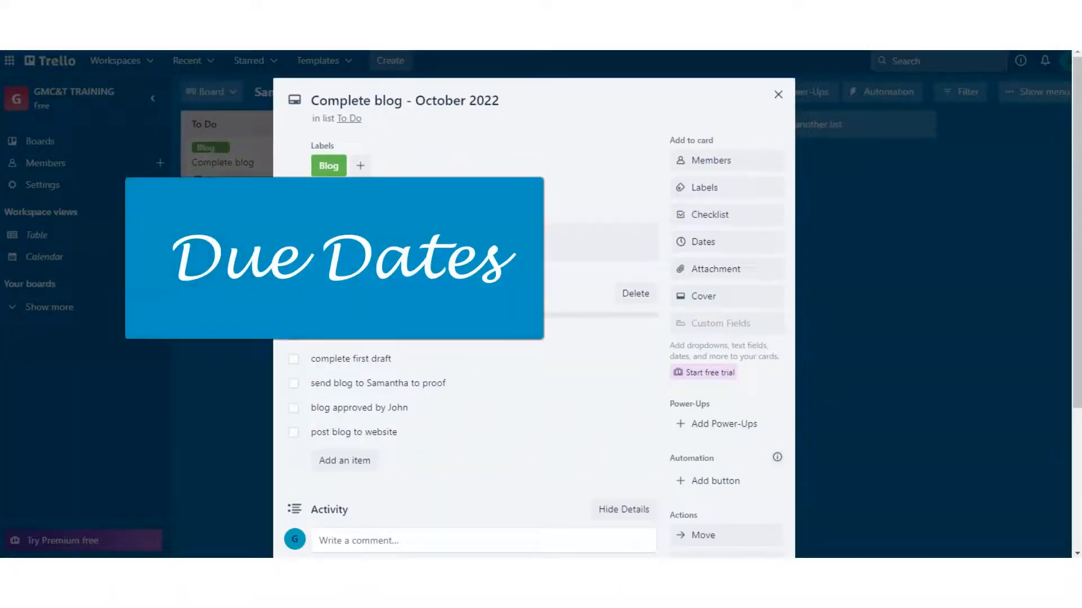
Set the "Complete blog - October 2022" card's due date to 10/12/2022 at 10:00 AM with a 1 Hour before reminder, and close the card.
click(711, 243)
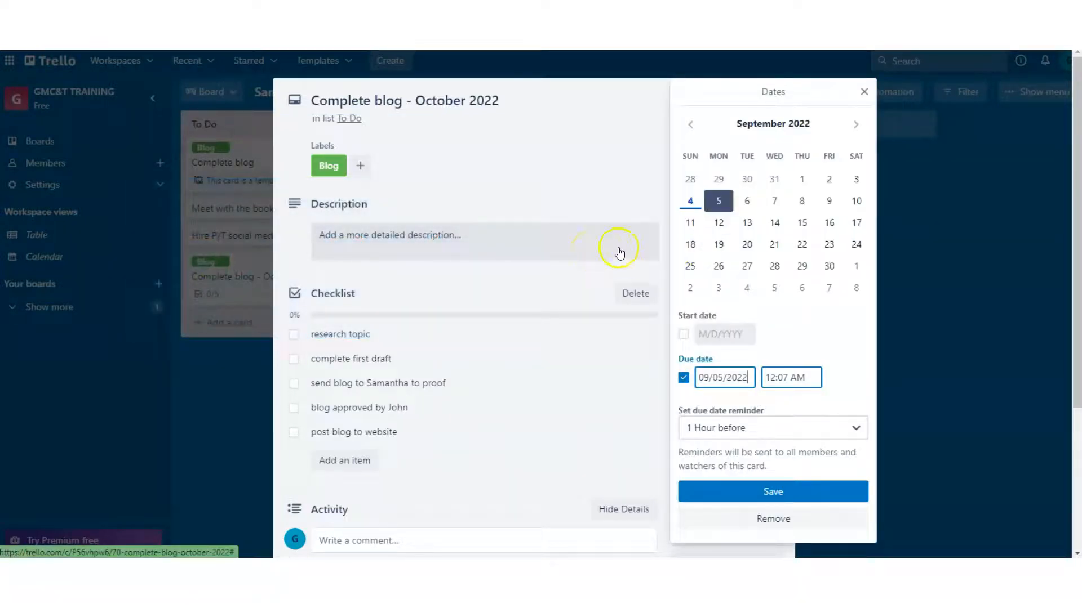
click(853, 125)
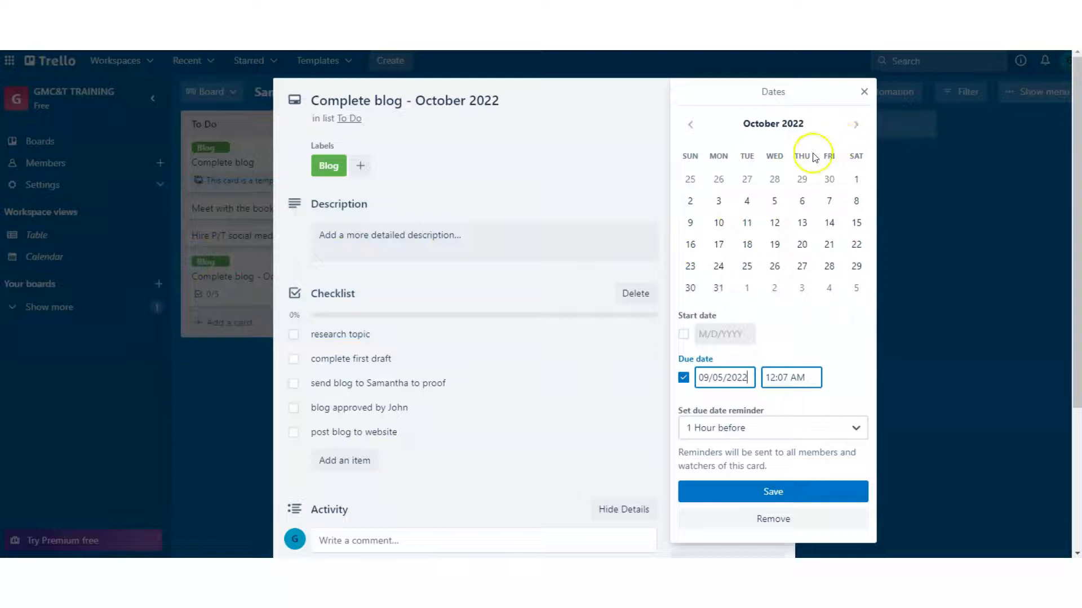
click(772, 224)
double_click(770, 377)
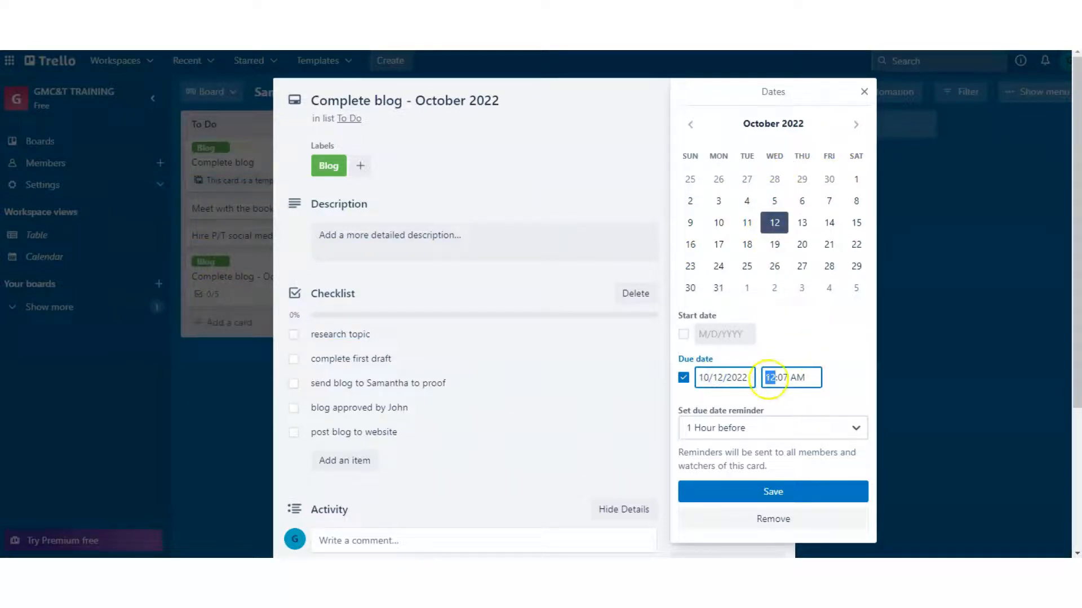
drag(789, 378, 738, 403)
text(10:00)
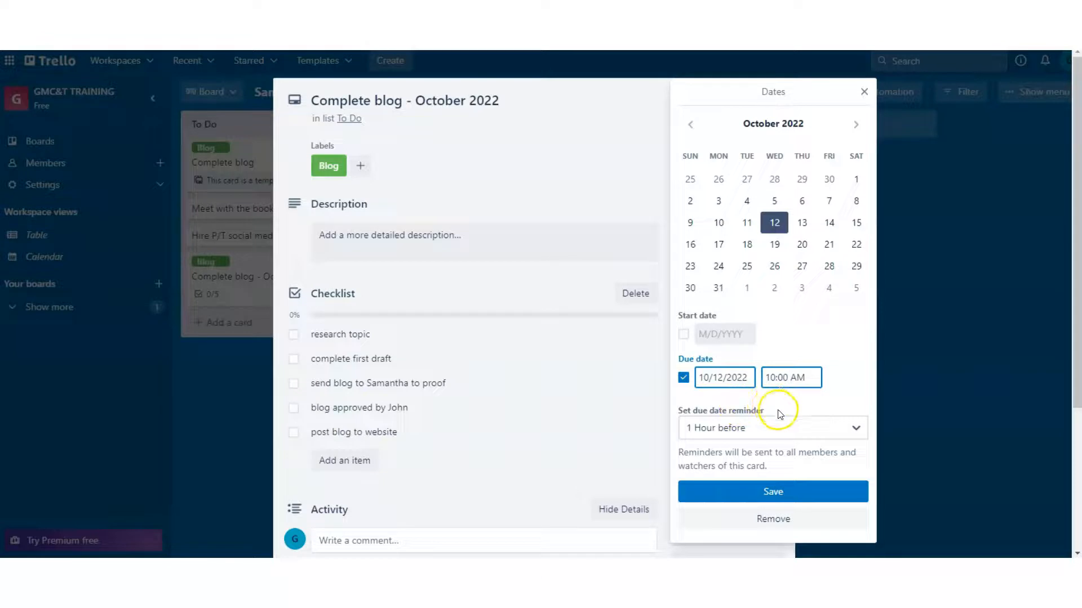
click(828, 427)
scroll(808, 495, down, 3)
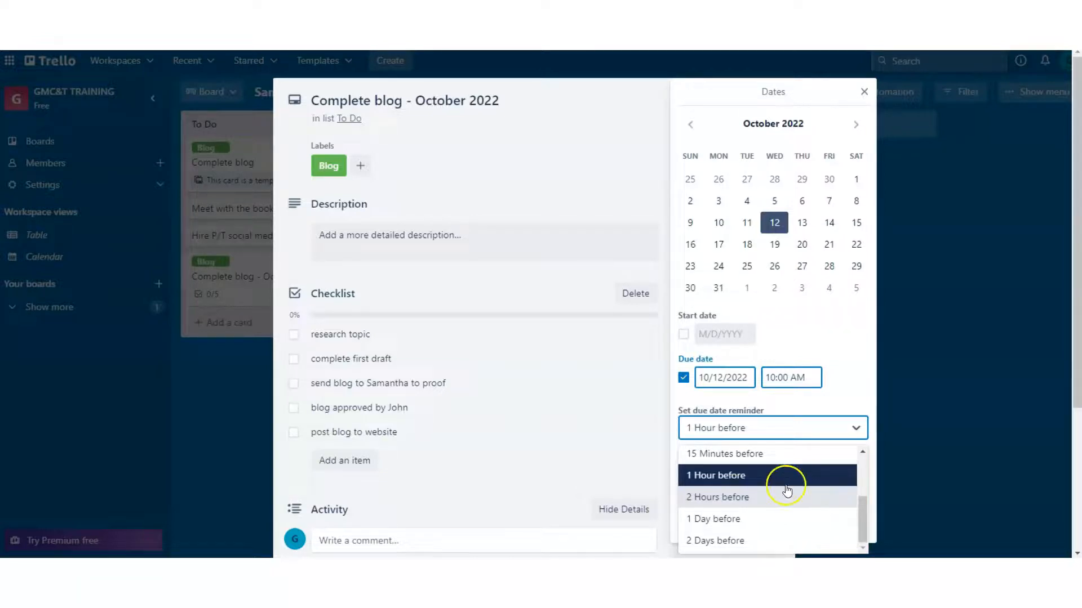
click(773, 475)
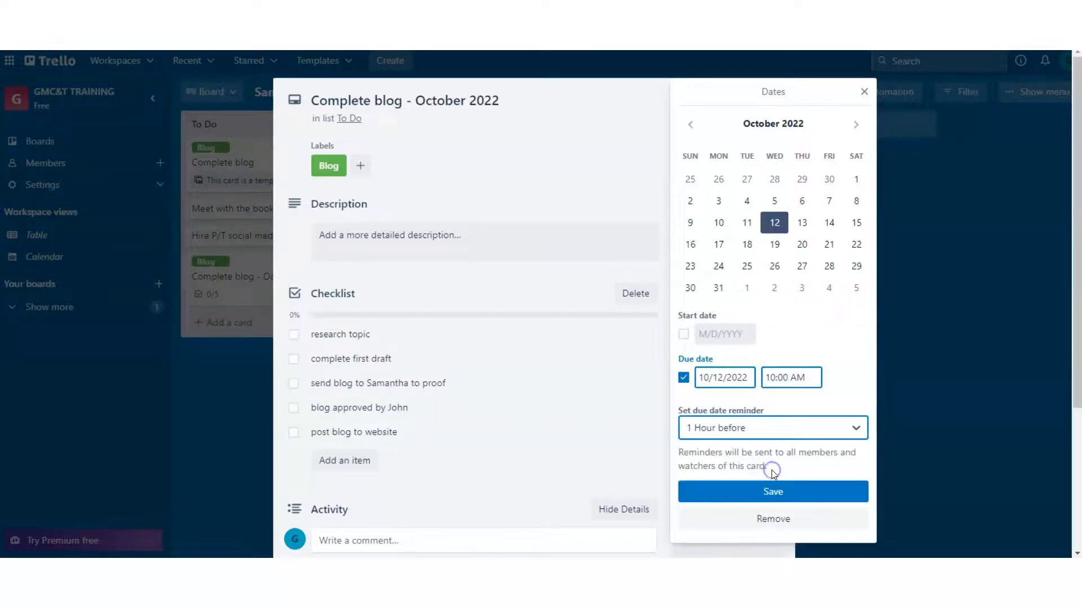
click(811, 493)
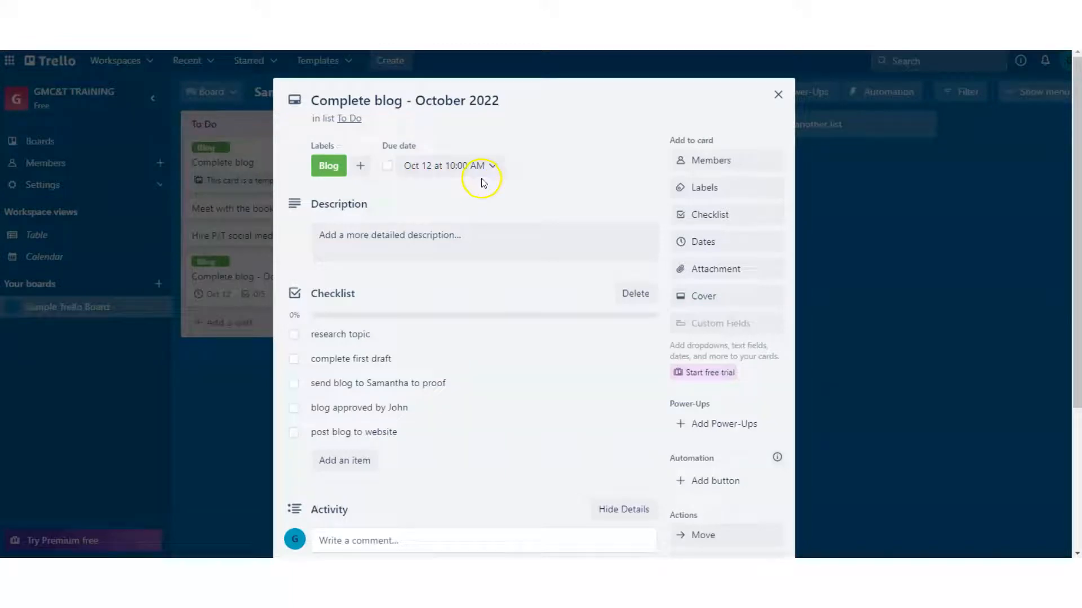
key(Escape)
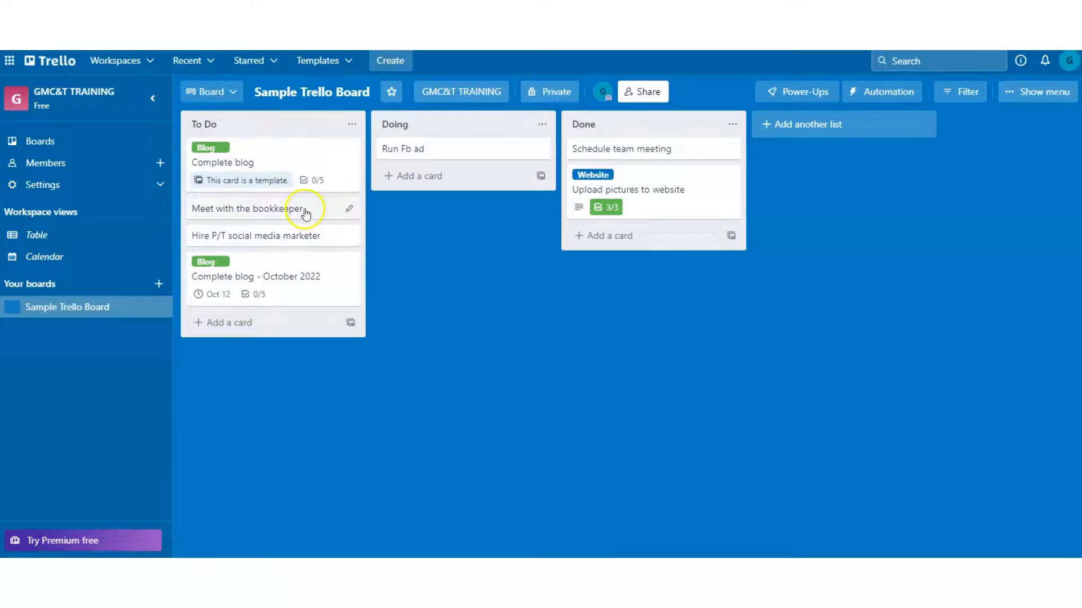
Save a description on the "Meet with the bookkeeper" card about meeting the named bookkeeper to reconcile books for the second quarter.
click(302, 209)
click(425, 214)
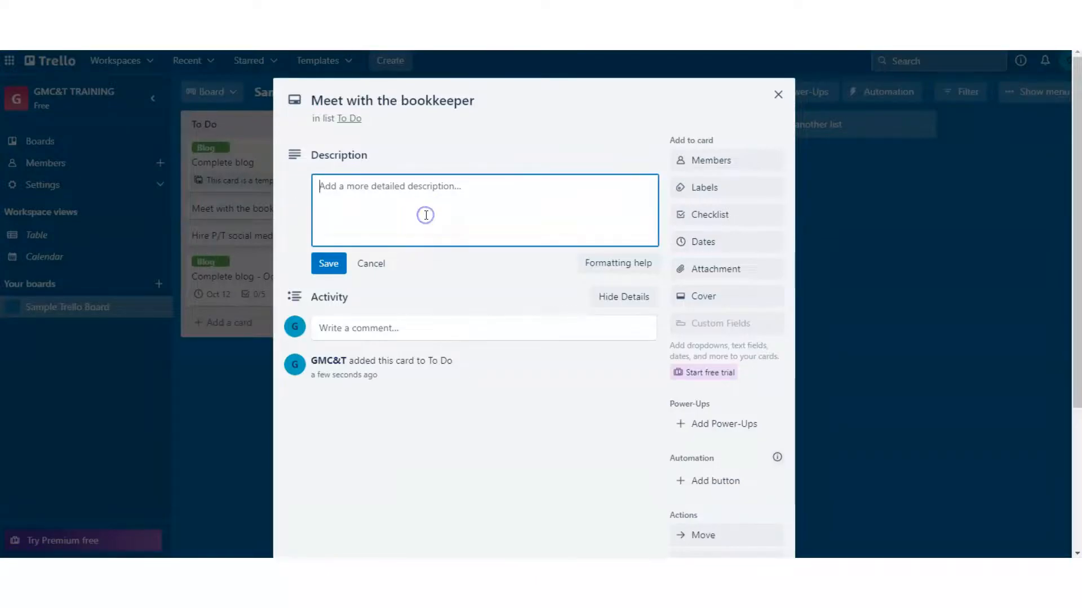
text(Meet w/ Ke)
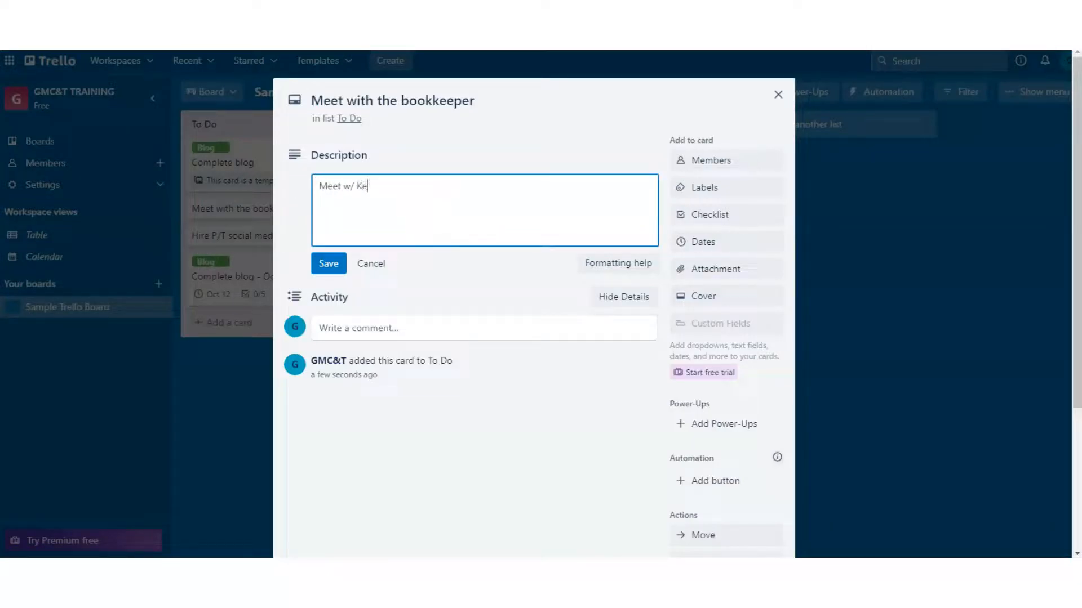
text(lly to reconcile books for the second quarter)
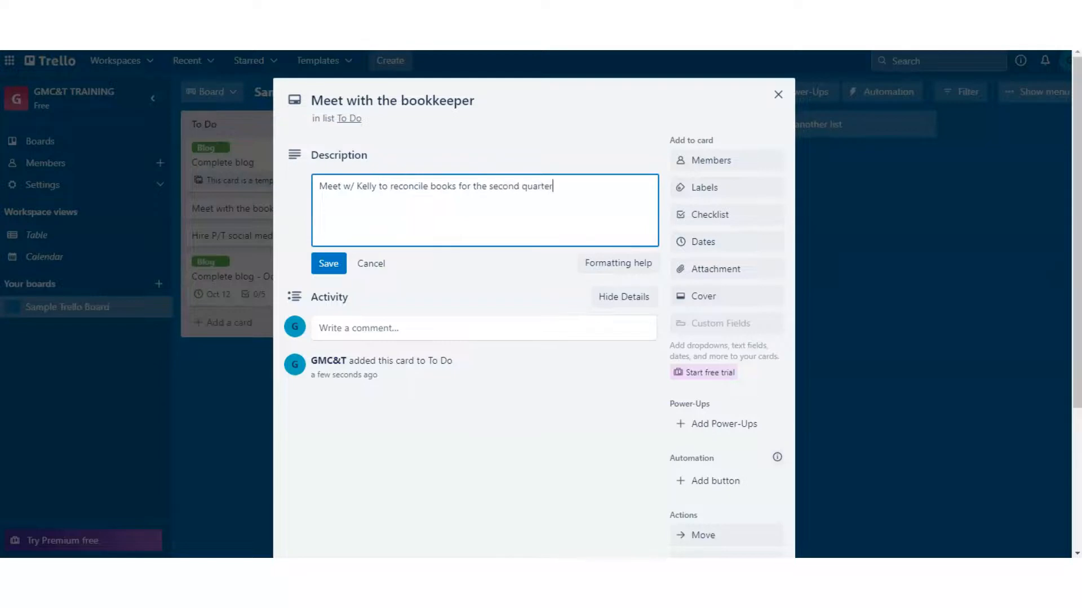
click(329, 264)
Add a default-titled checklist with items for scheduling the meeting, gathering files from two colleagues, and notifying another colleague of the meeting date, time & location.
click(726, 214)
click(699, 373)
text(schedule meeting w/ Kelly)
key(Return)
text(gather files from Tina & Susan)
key(Return)
text(notify John of the meeting dat)
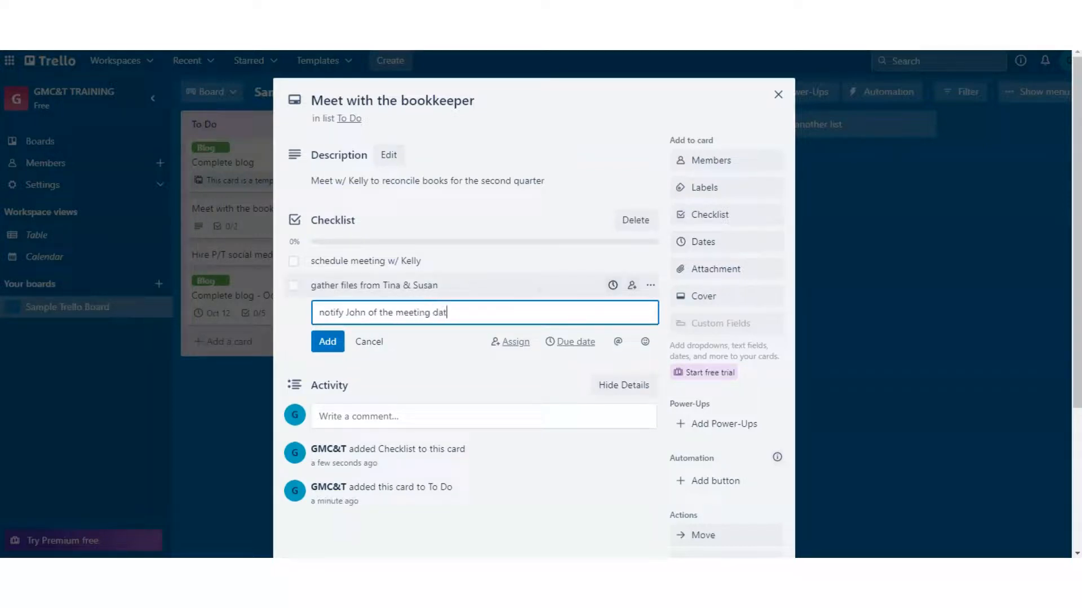
text(e, time & location)
click(327, 341)
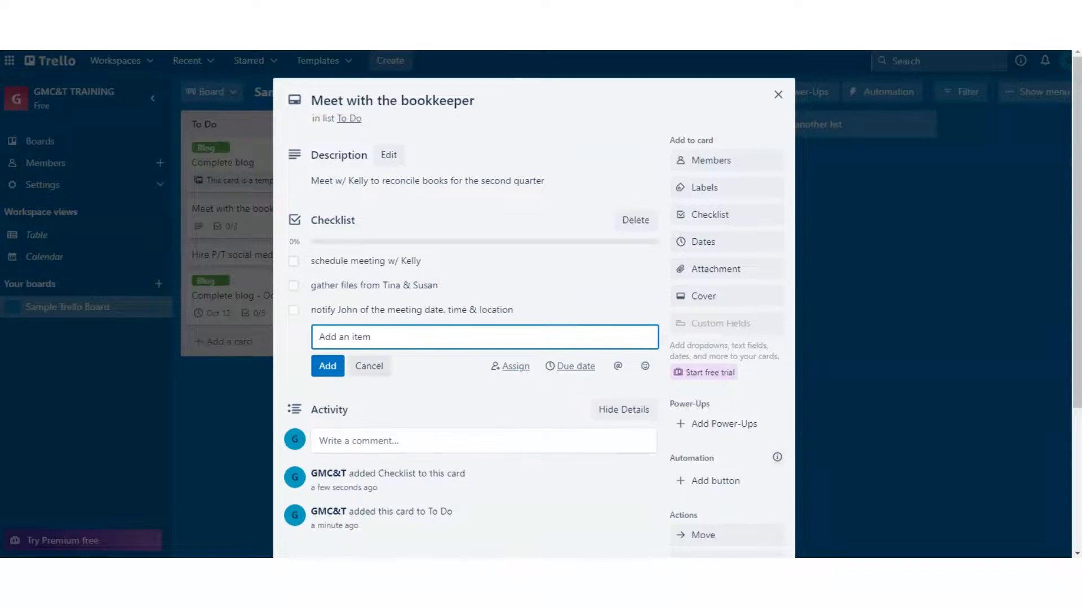
click(369, 367)
Add a second checklist titled "Items to Discuss" with the items "Equipment purchase in May" and "Big purchase planned for December".
click(709, 214)
key(Return)
text(Items to Discuss)
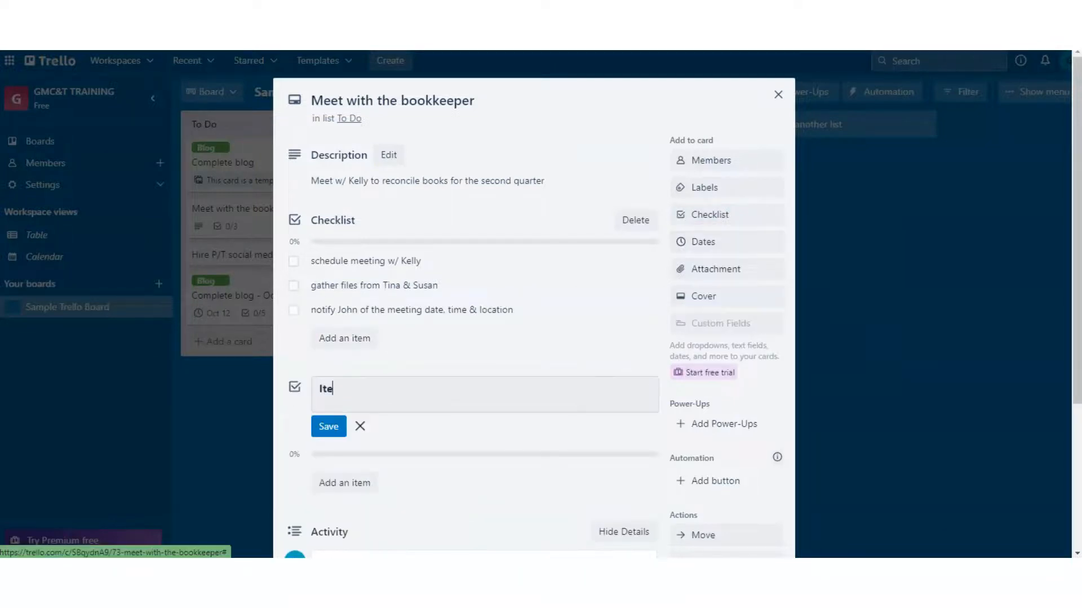
key(Return)
text(Equi)
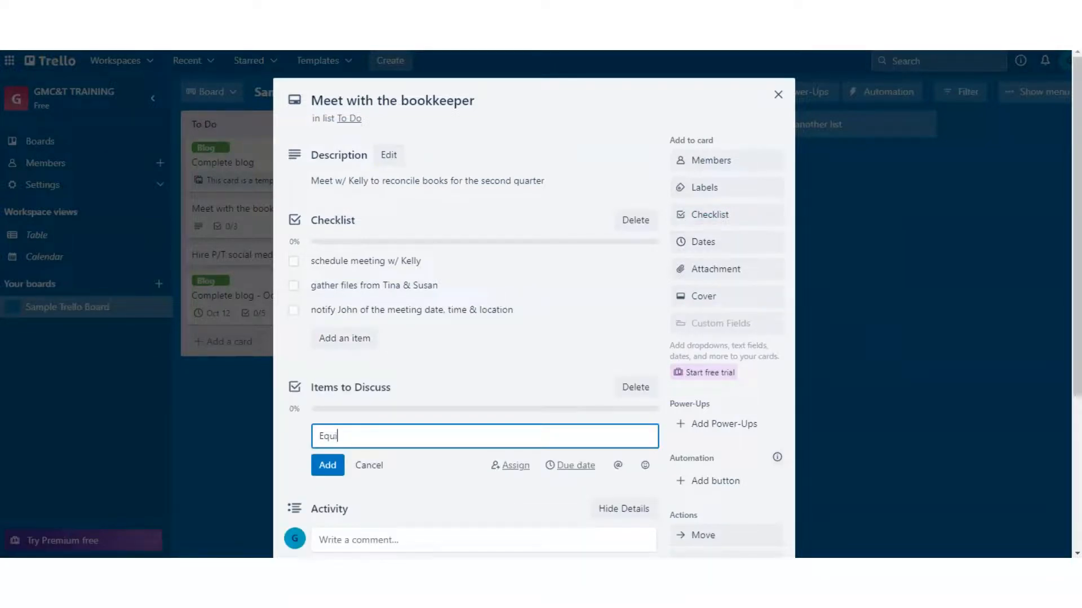
text(pment purchase in May)
key(Return)
text(Bi)
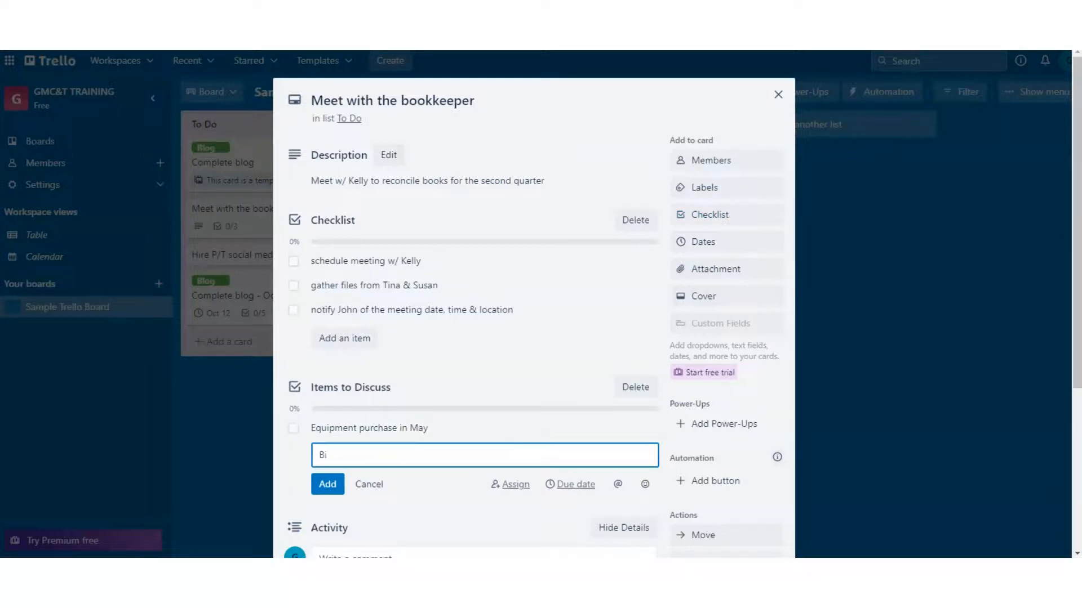
text(g purchase planned for December)
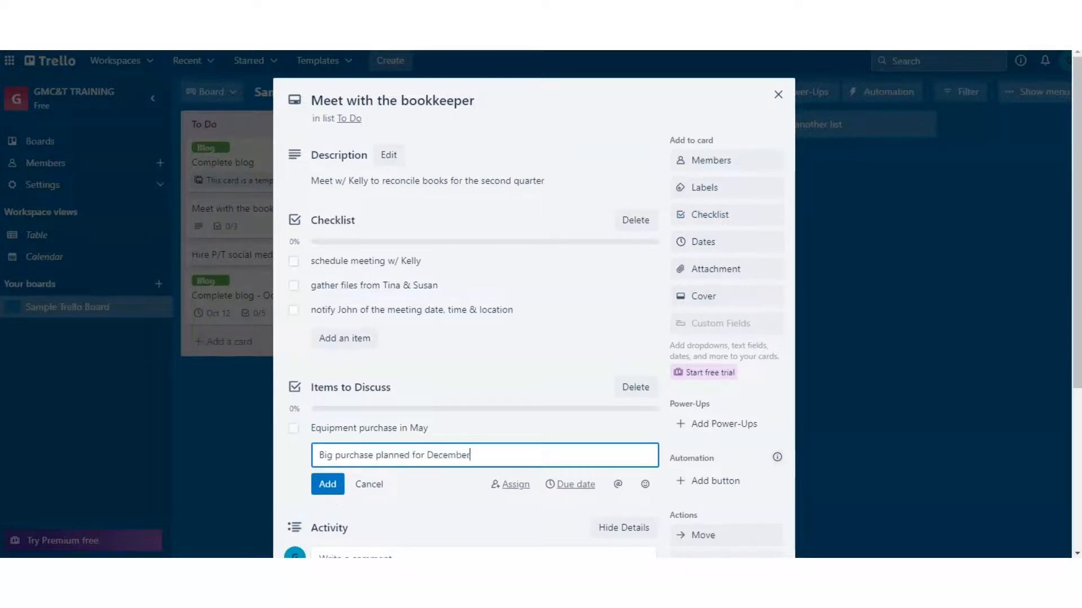
key(Return)
key(Escape)
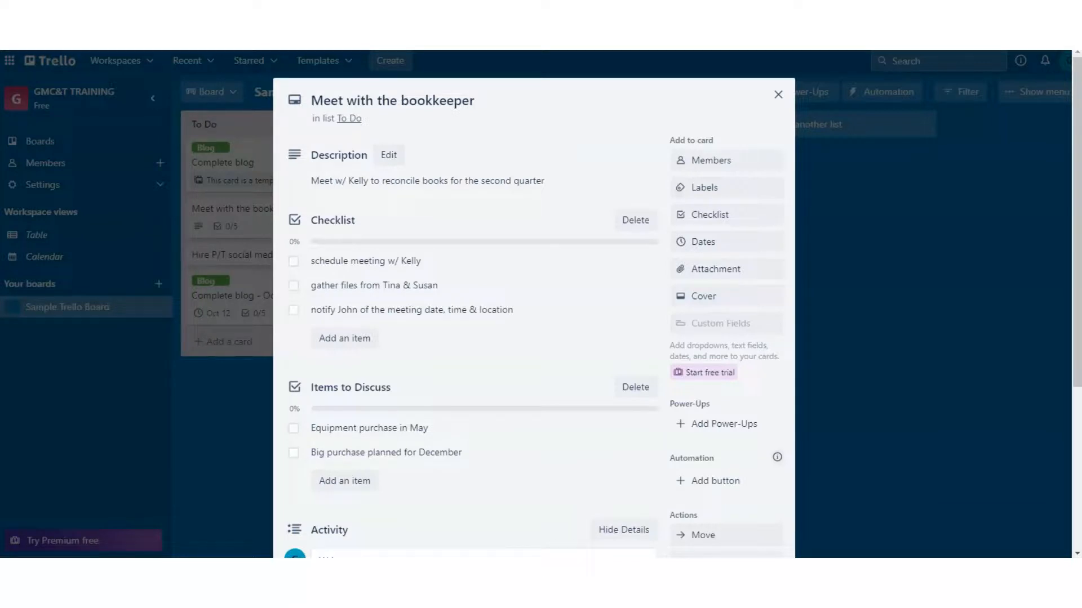
Check off the meeting-scheduling item and set the "Meet with the bookkeeper" card's due date to 10/04/2022 at 11:30 AM.
click(291, 261)
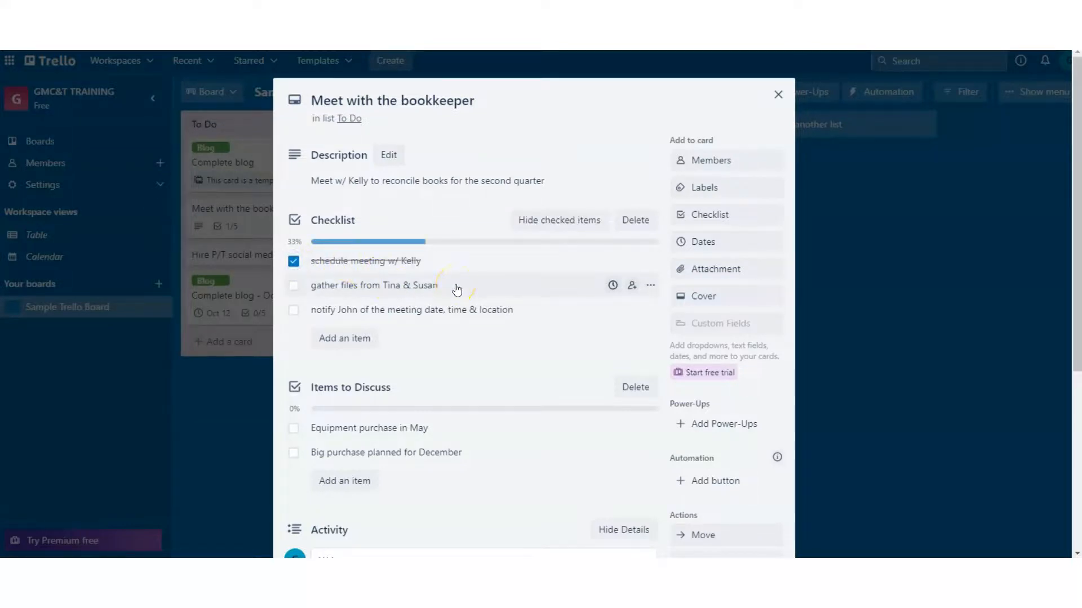
click(705, 246)
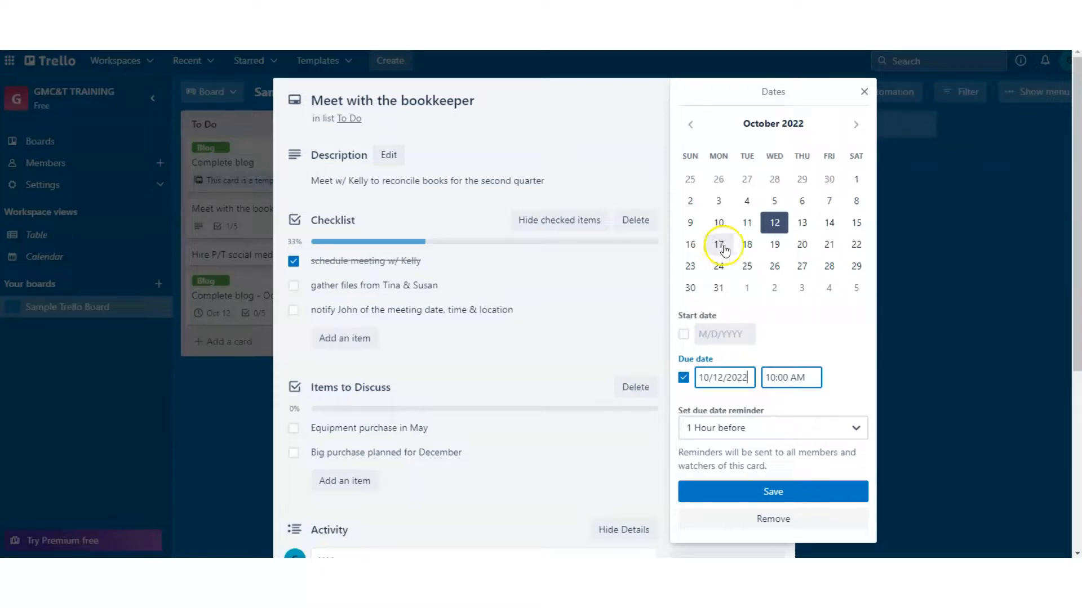
click(746, 204)
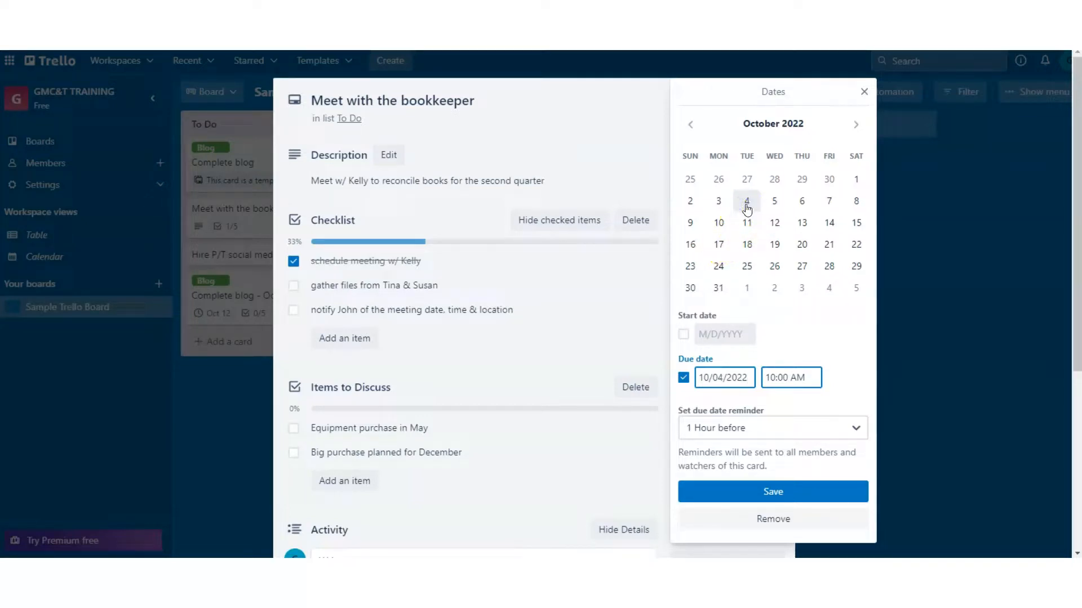
drag(788, 377, 752, 383)
text(11:30)
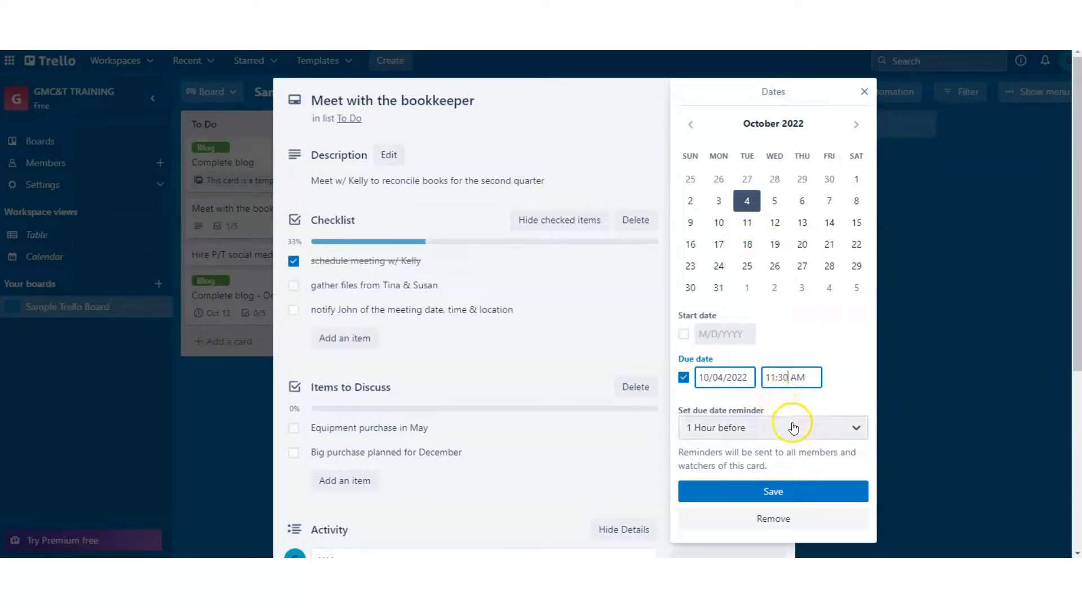
click(821, 490)
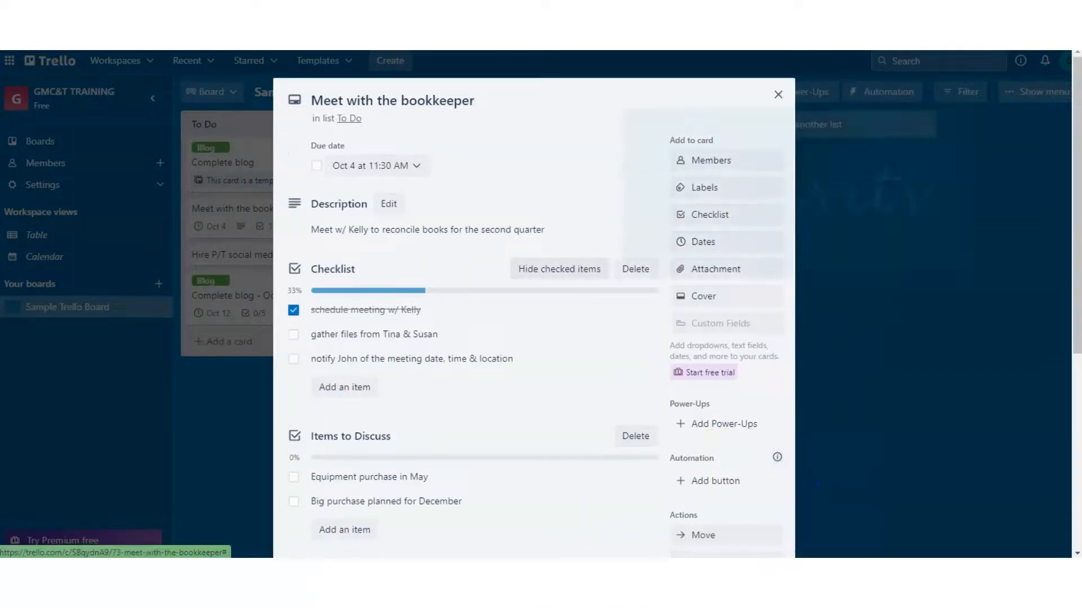
scroll(636, 155, down, 4)
scroll(534, 304, down, 3)
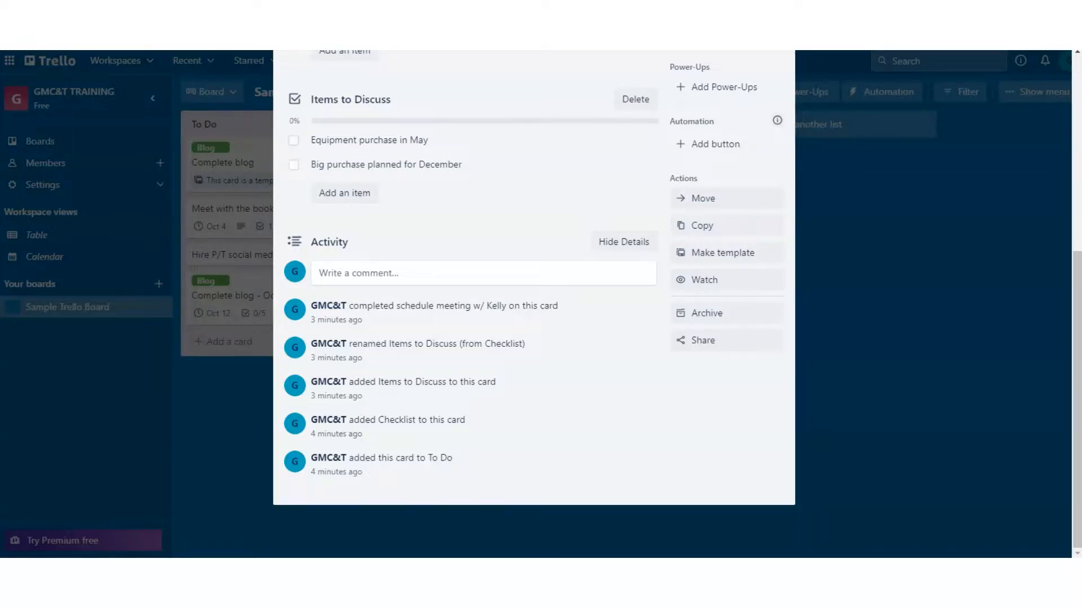
scroll(534, 304, up, 6)
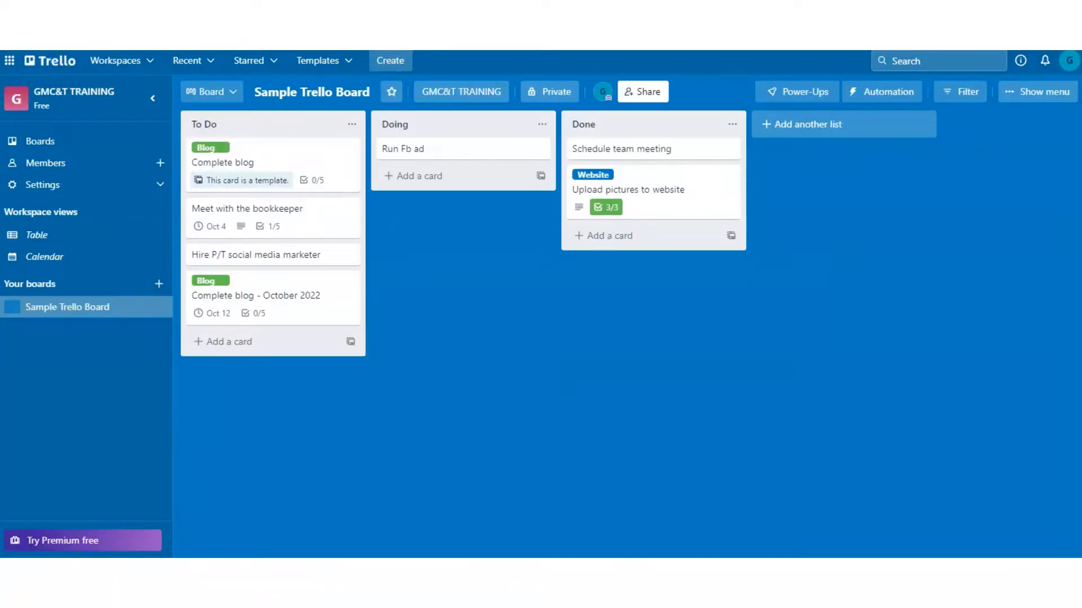
Change the board background to an Unsplash photo found by searching "business", using the desk scene with a laptop and a coffee cup.
click(1035, 91)
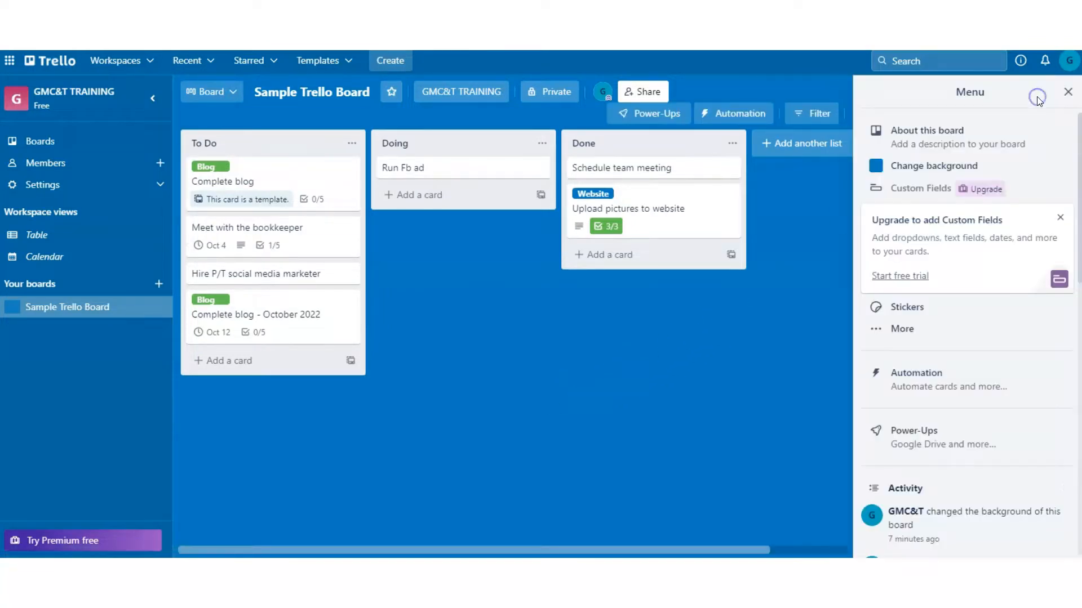
click(920, 167)
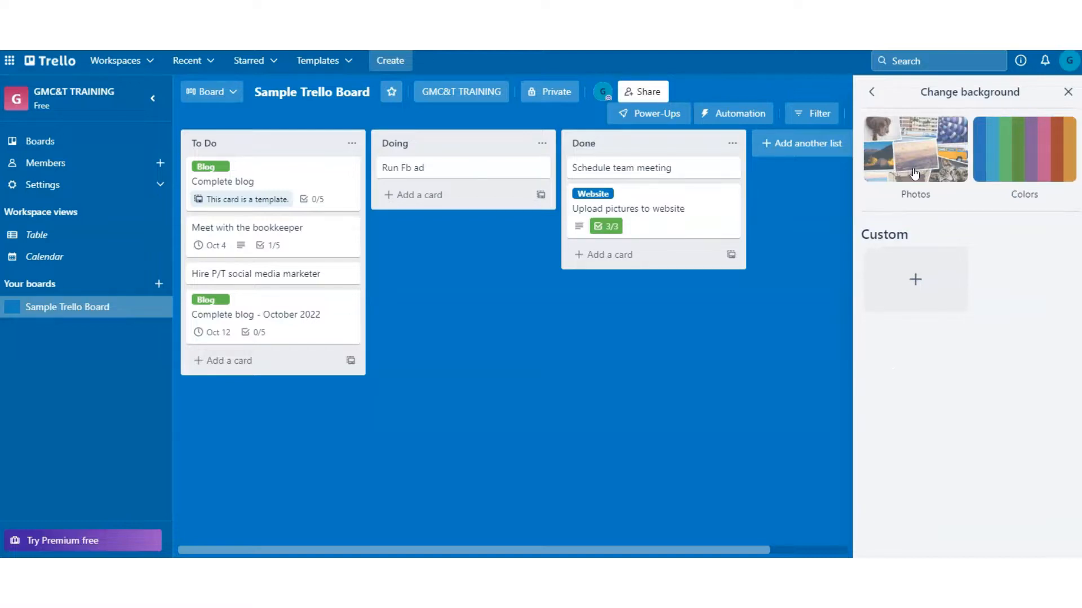
click(1006, 168)
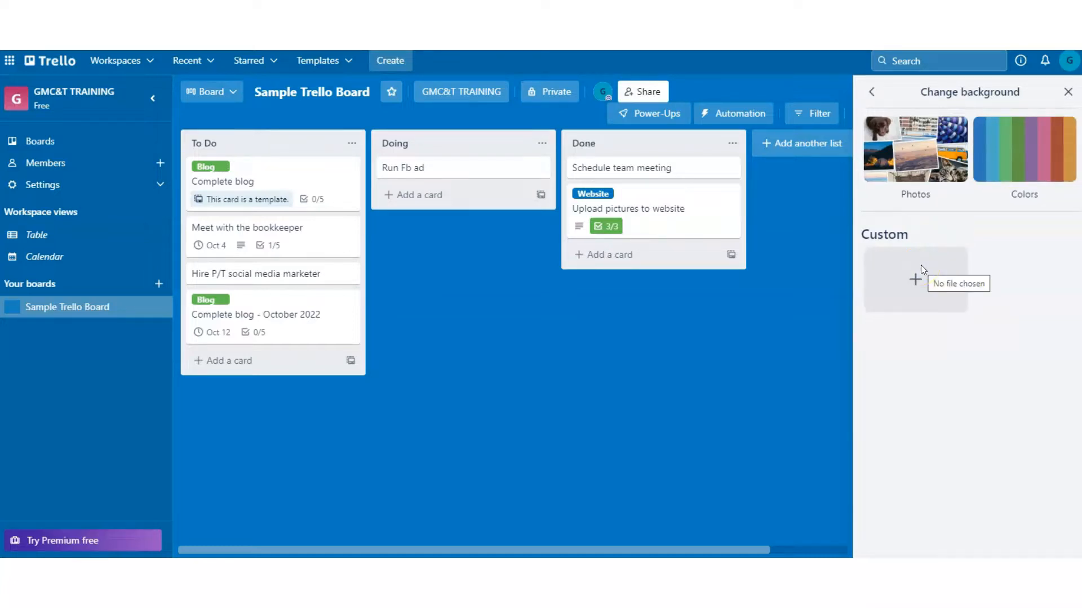
click(907, 141)
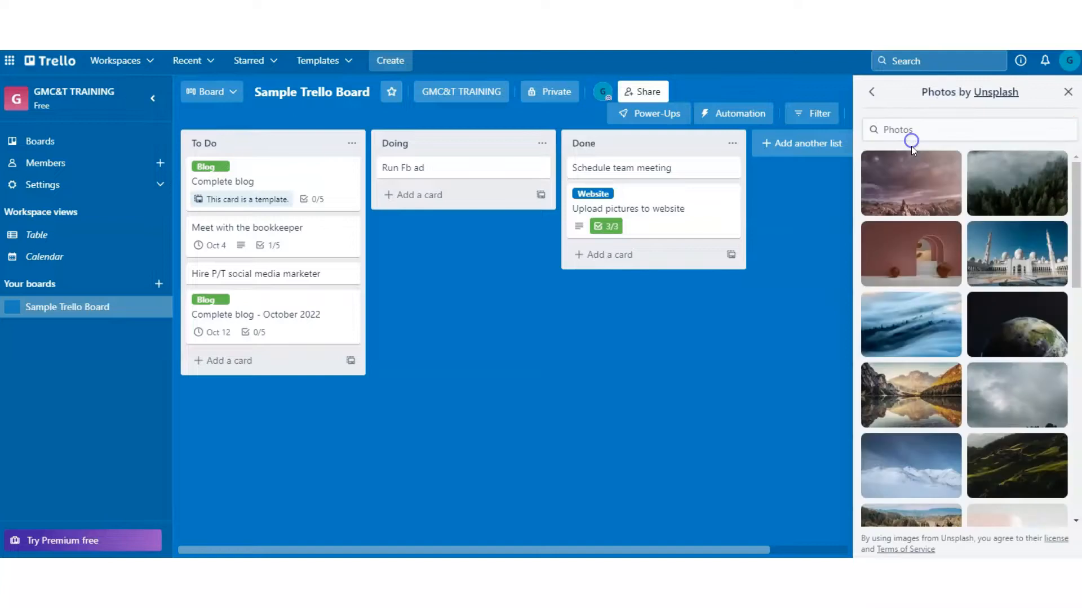
click(919, 130)
text(business)
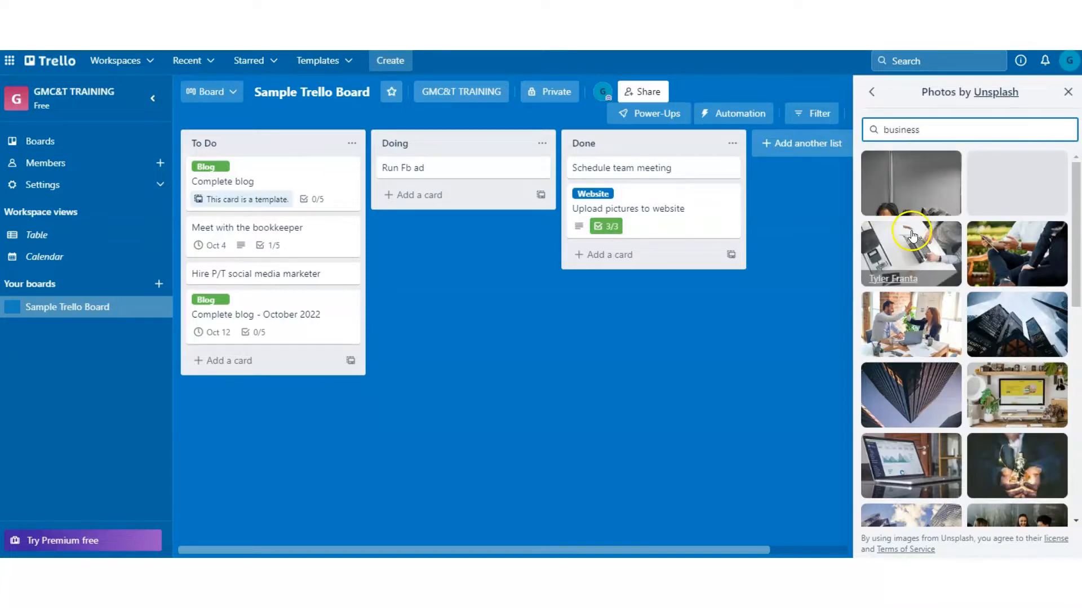
click(910, 256)
click(1066, 93)
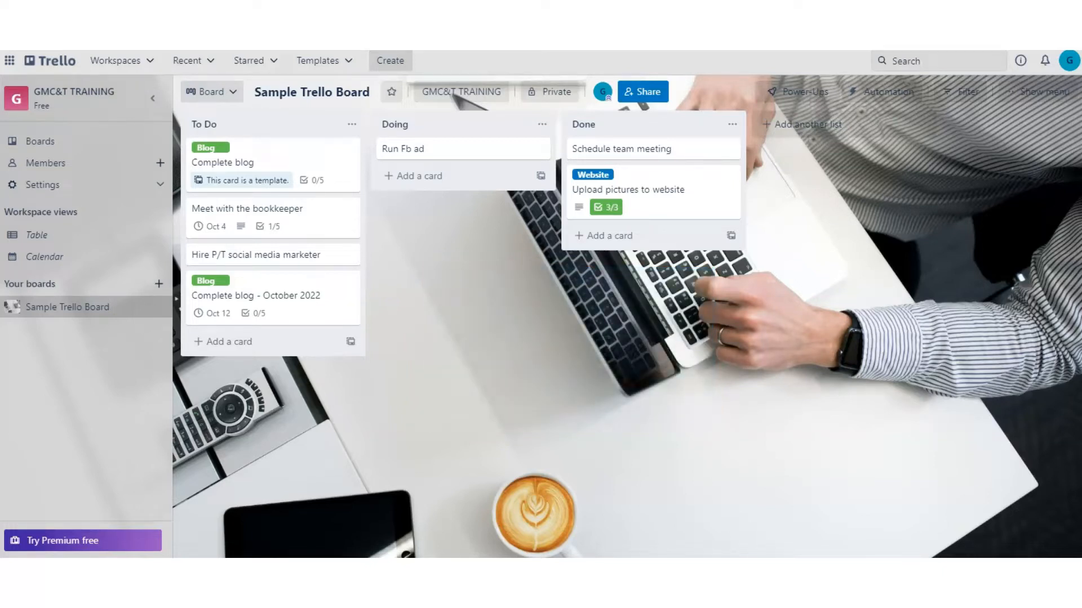
Give the "Hire P/T social media marketer" card a cover photo of a laptop and handheld phone, found by searching "social media marketer".
click(289, 253)
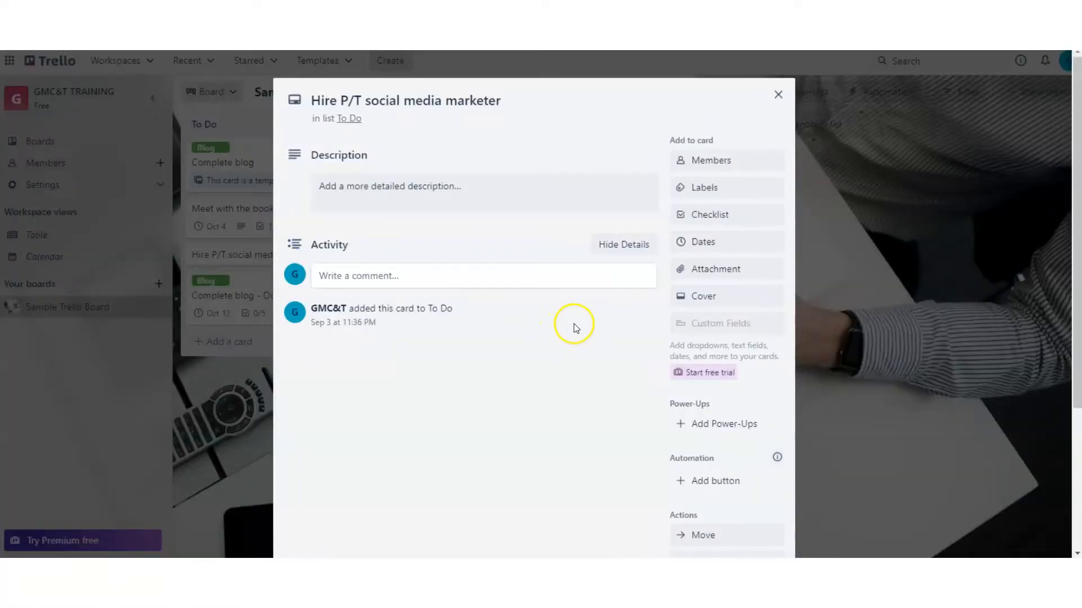
click(711, 298)
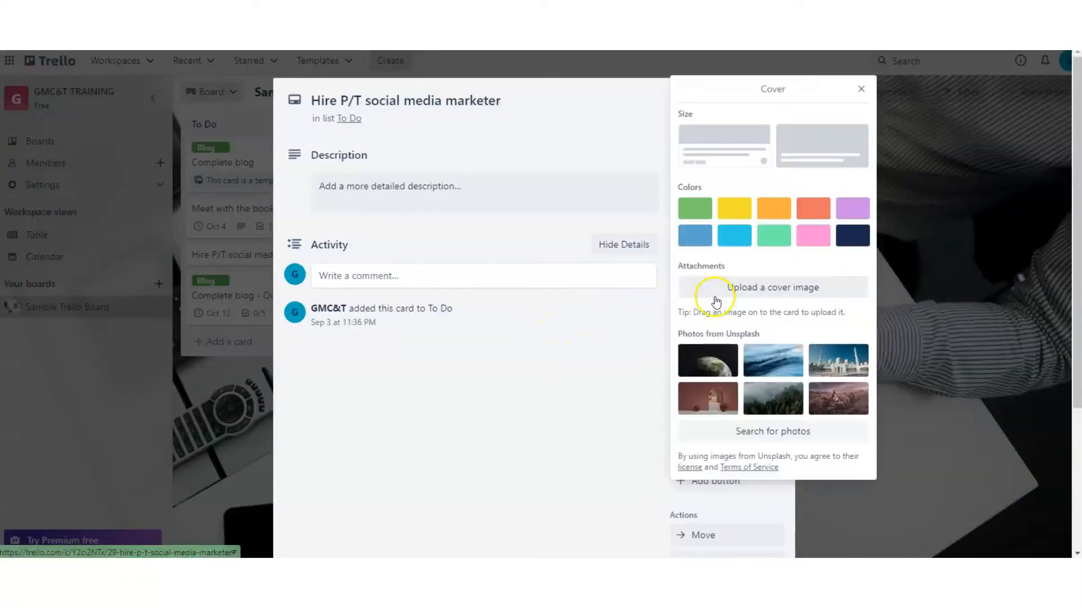
click(789, 432)
text(social medi)
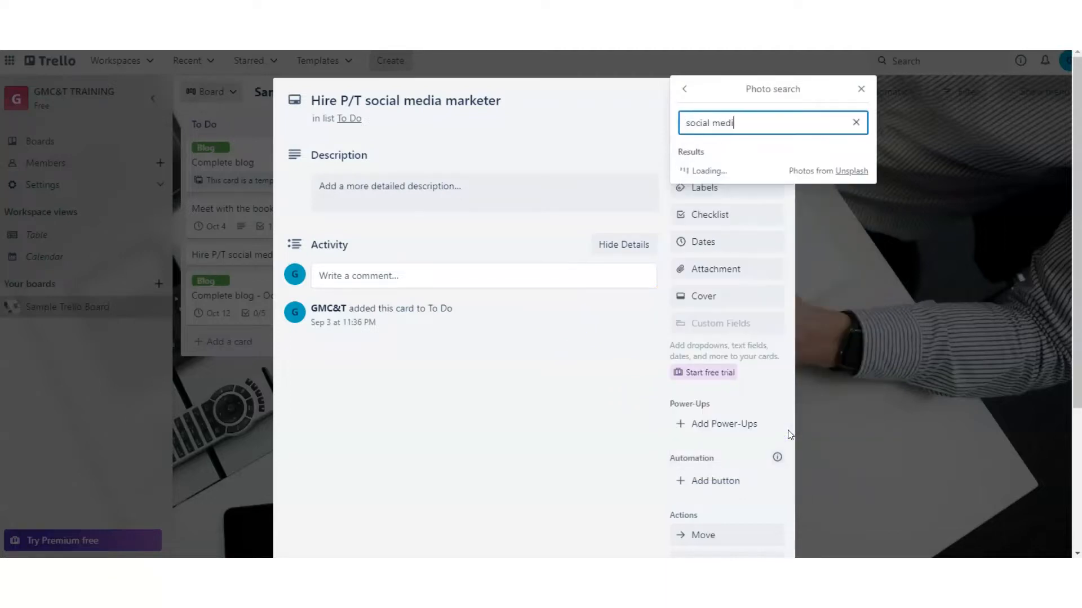
text(a marketer)
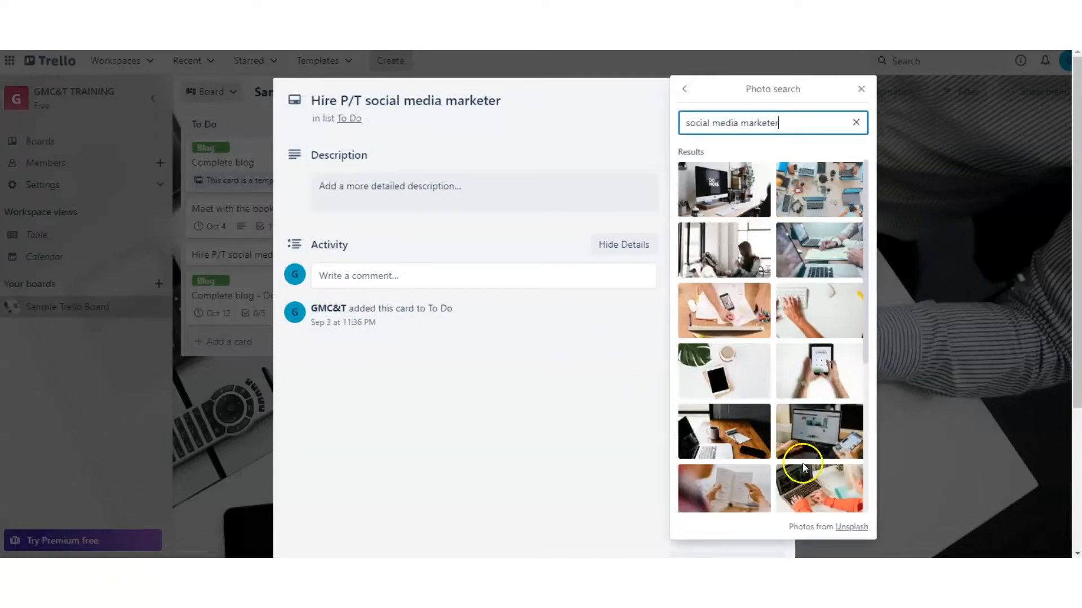
click(789, 436)
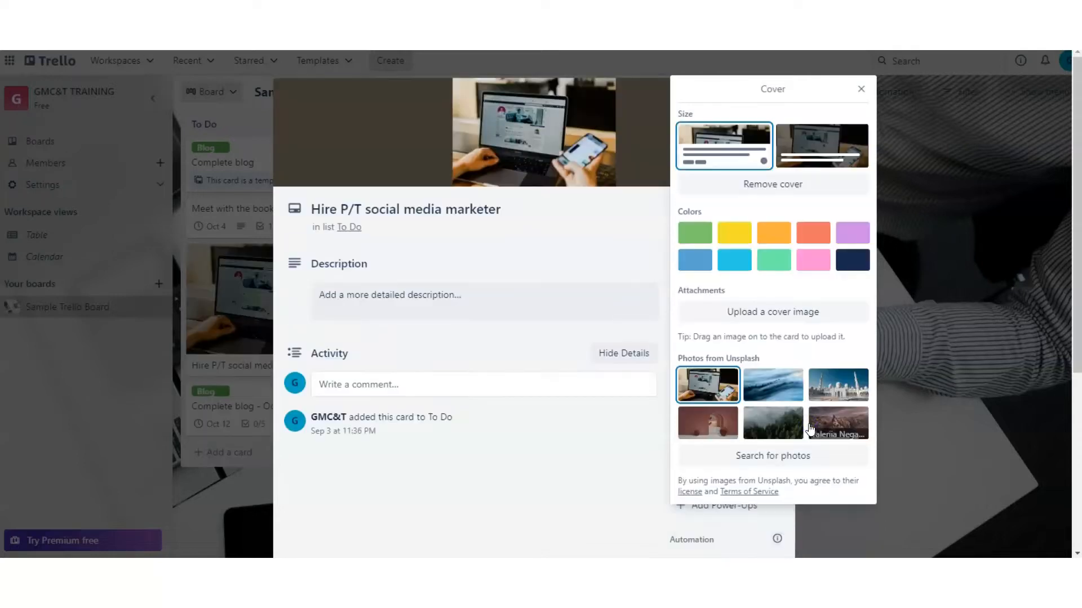
click(861, 89)
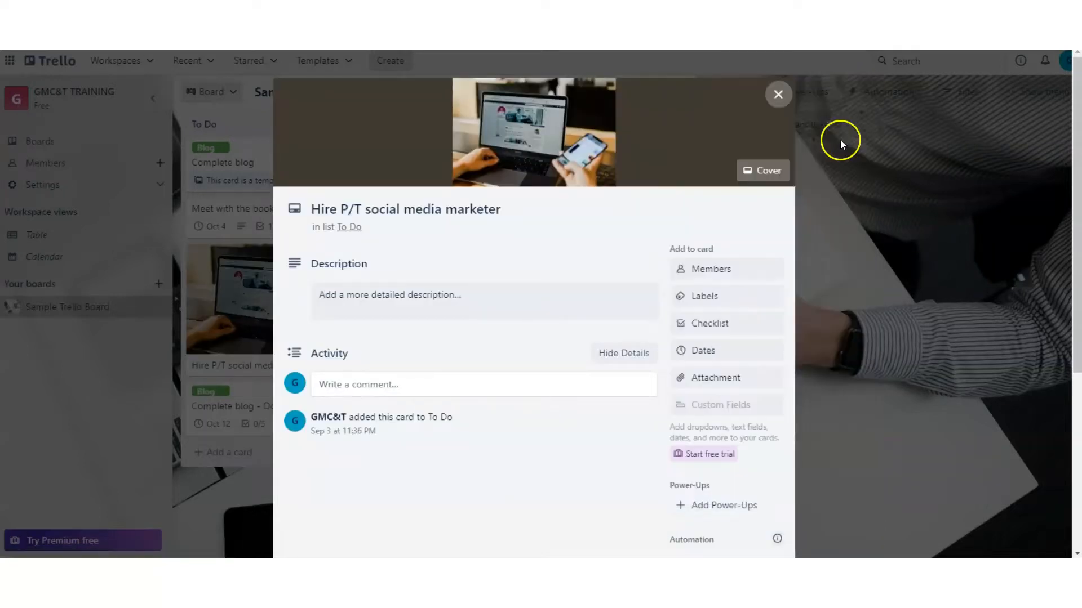
click(778, 94)
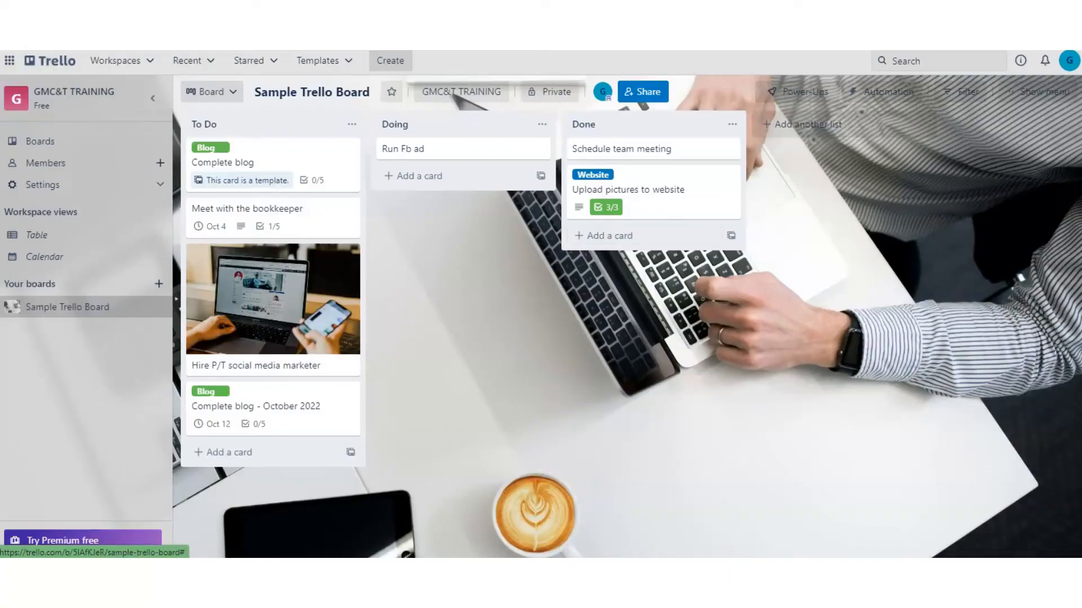